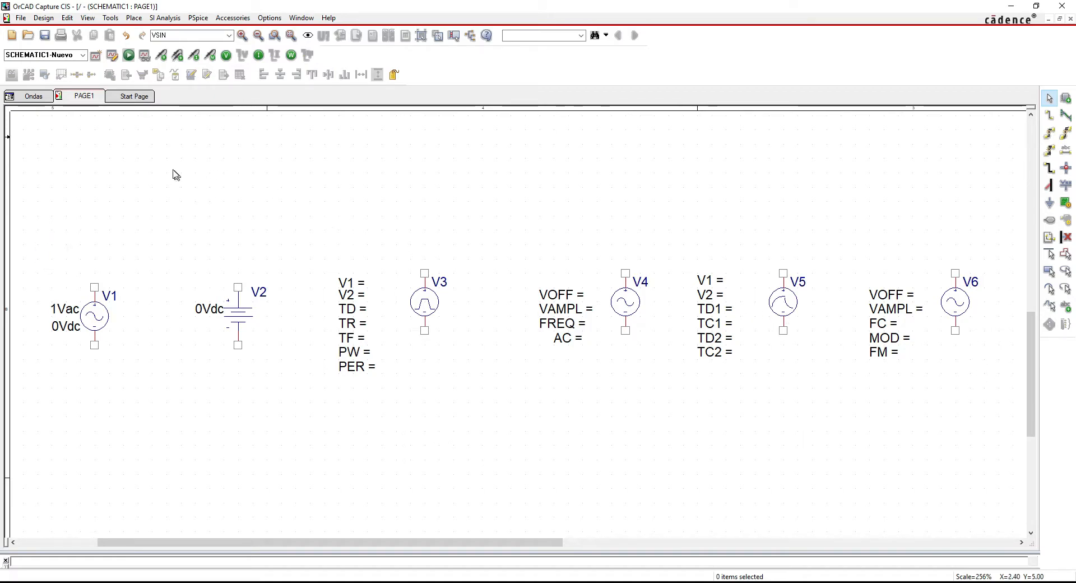
{"action": "left_click_drag", "start_coordinate": [51, 201], "coordinate": [947, 435]}
{"action": "left_click", "coordinate": [836, 425]}
{"action": "left_click", "coordinate": [555, 420]}
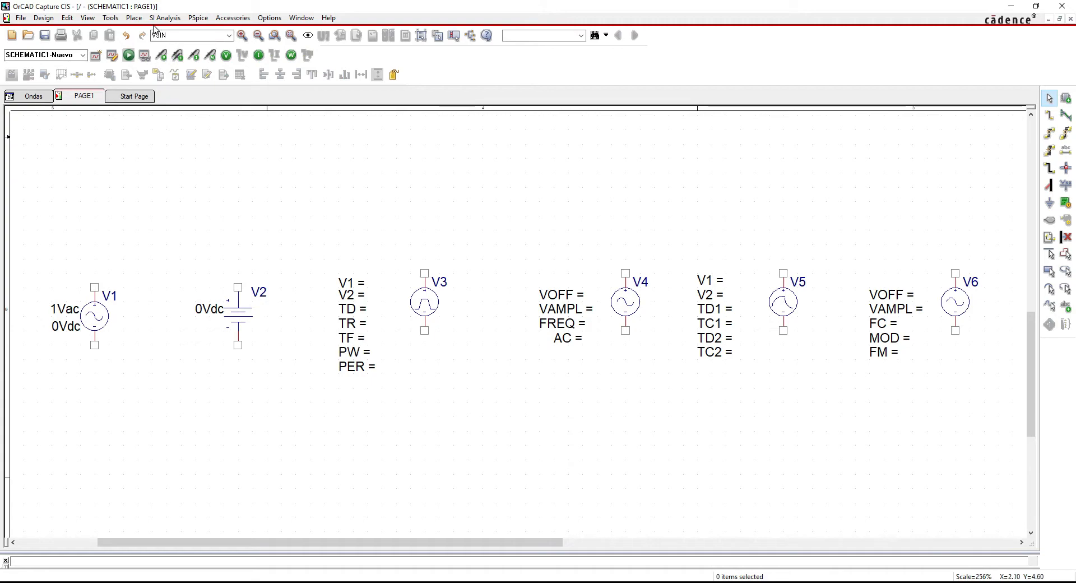
Step: Look through the PSpice current and voltage source types available for placement, including AC, DC, Pulse, Sine, Exponential and FM Sine
{"action": "left_click", "coordinate": [134, 18]}
{"action": "mouse_move", "coordinate": [204, 68]}
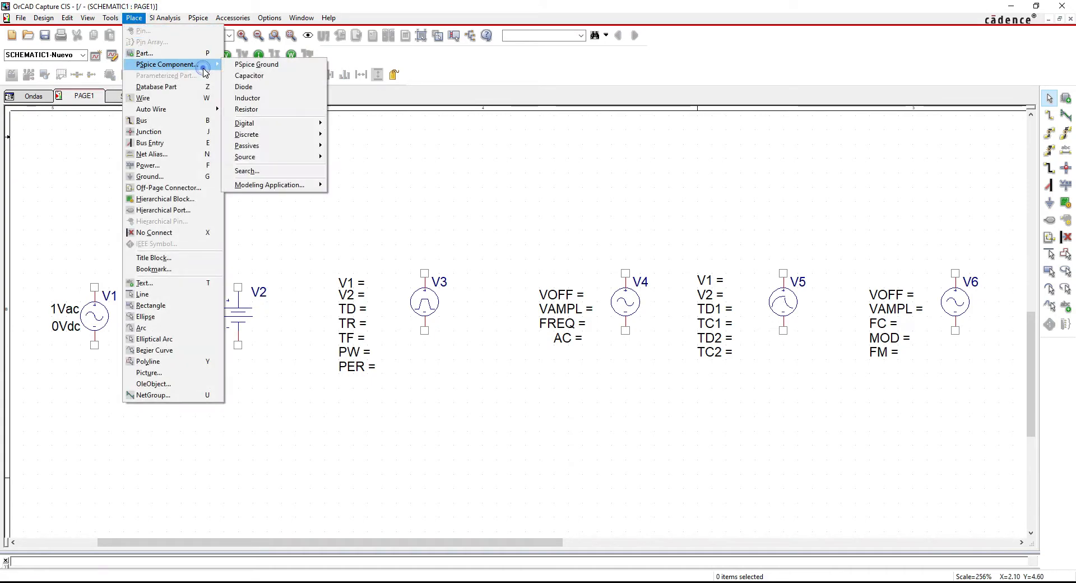
{"action": "mouse_move", "coordinate": [254, 161]}
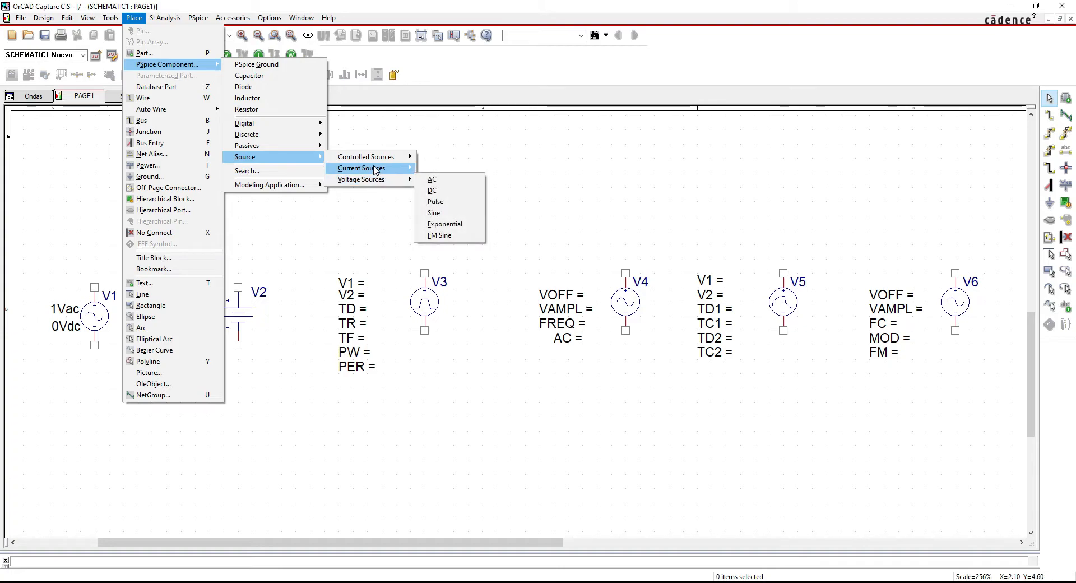
{"action": "mouse_move", "coordinate": [380, 184]}
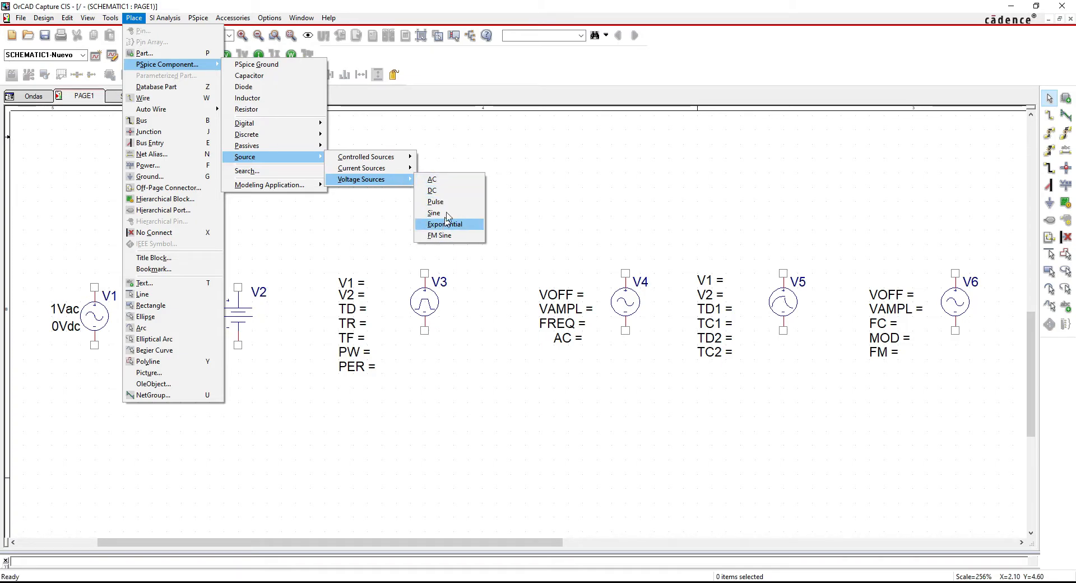
{"action": "left_click", "coordinate": [440, 236]}
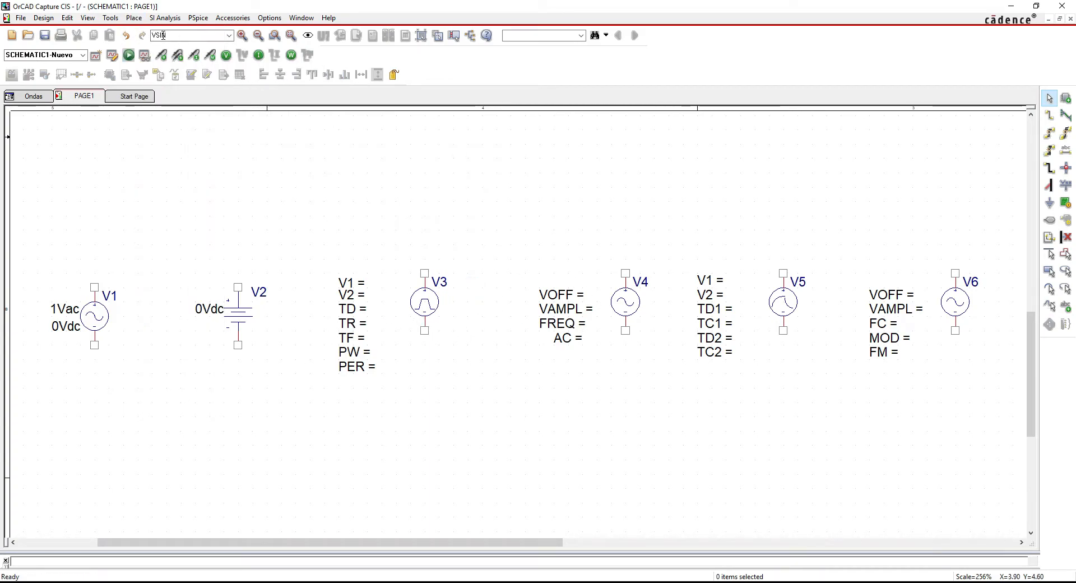
{"action": "left_click", "coordinate": [134, 18]}
{"action": "left_click", "coordinate": [134, 17]}
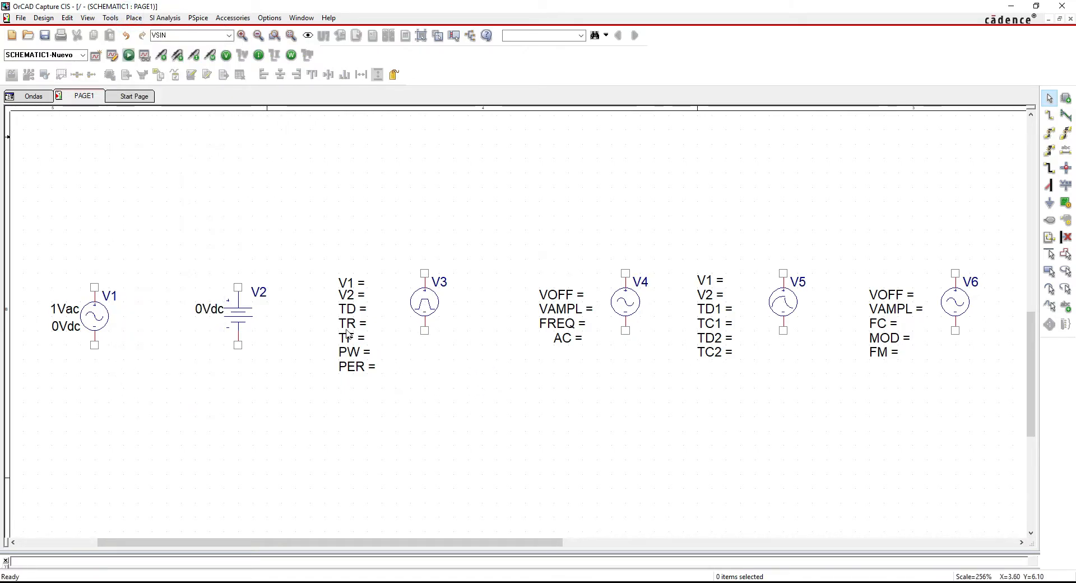
Step: Examine the pulse source V3 and its parameter labels on the schematic, including TD
{"action": "mouse_move", "coordinate": [353, 388]}
{"action": "left_mouse_down"}
{"action": "mouse_move", "coordinate": [306, 266]}
{"action": "mouse_move", "coordinate": [373, 412]}
{"action": "mouse_move", "coordinate": [363, 396]}
{"action": "left_mouse_up"}
{"action": "mouse_move", "coordinate": [424, 303]}
{"action": "left_mouse_down"}
{"action": "mouse_move", "coordinate": [424, 317]}
{"action": "mouse_move", "coordinate": [424, 303]}
{"action": "left_mouse_up"}
{"action": "left_click", "coordinate": [411, 369]}
{"action": "left_click", "coordinate": [351, 309]}
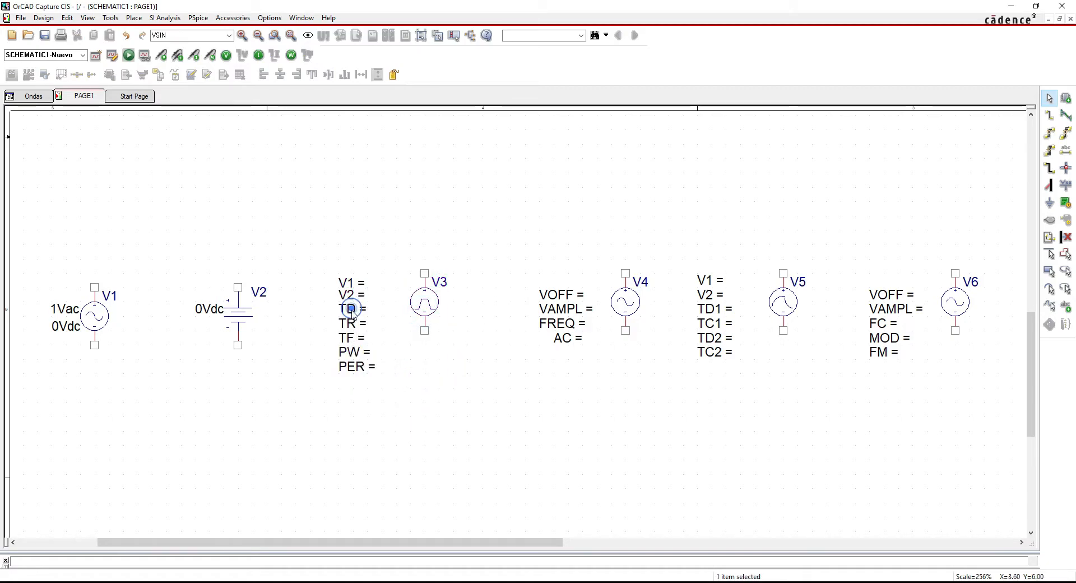
{"action": "left_click", "coordinate": [369, 421]}
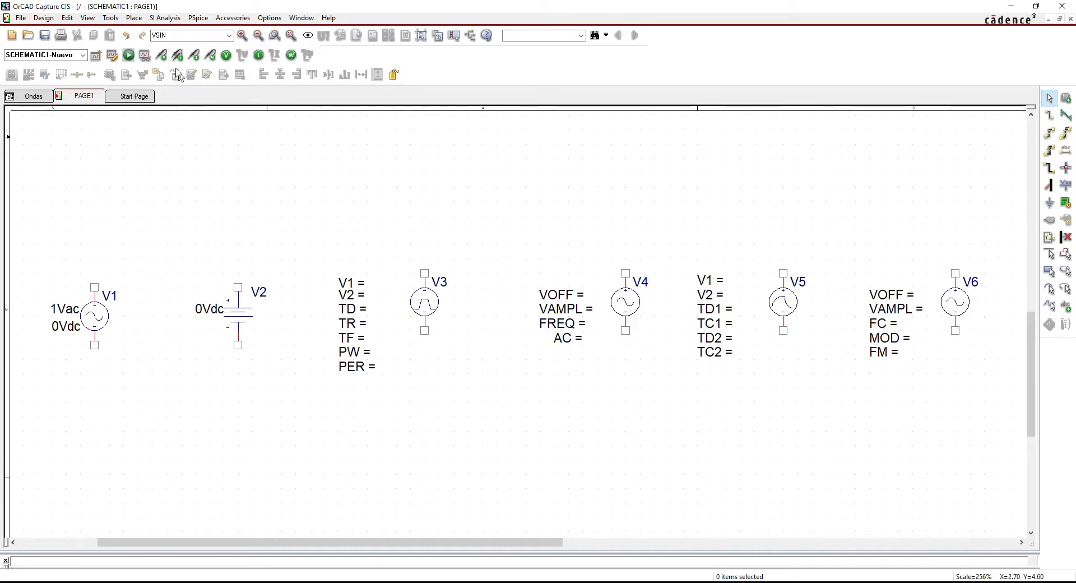
Step: Open the Independent Sources modeling application and move its dialog over the middle of the schematic
{"action": "left_click", "coordinate": [135, 20]}
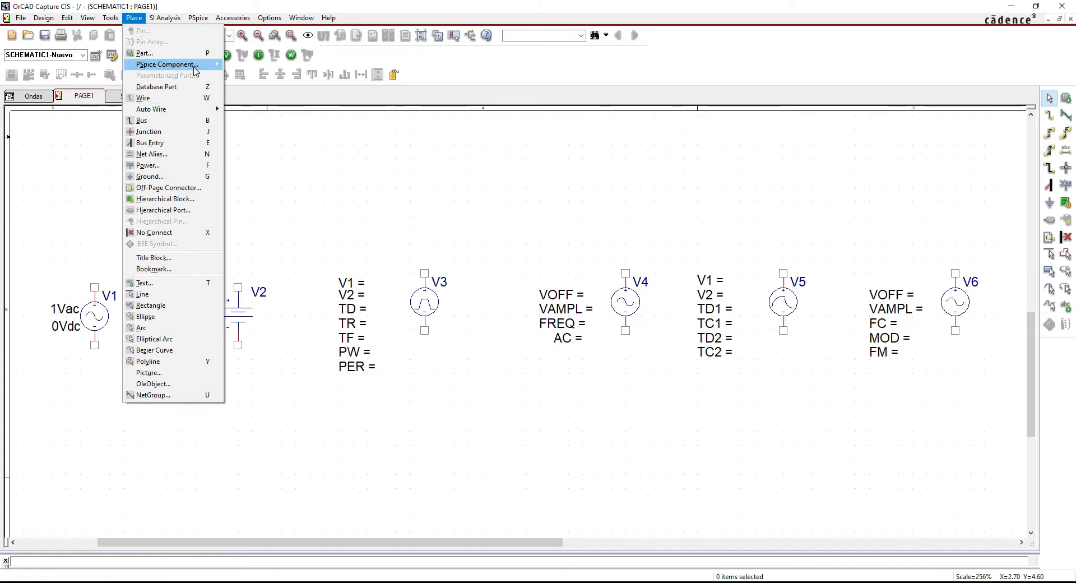
{"action": "mouse_move", "coordinate": [168, 64]}
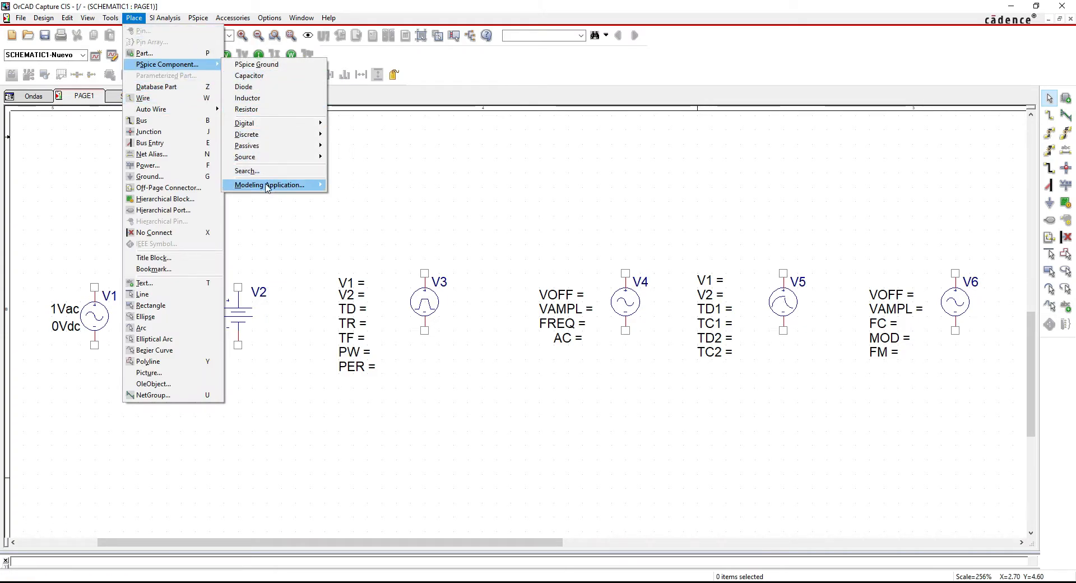
{"action": "mouse_move", "coordinate": [286, 189]}
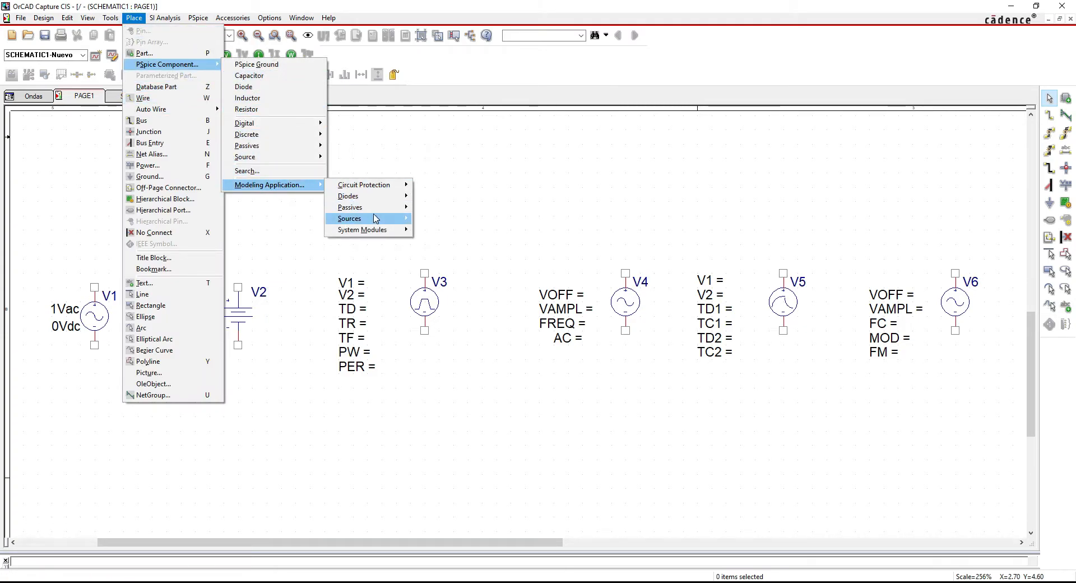
{"action": "mouse_move", "coordinate": [357, 221]}
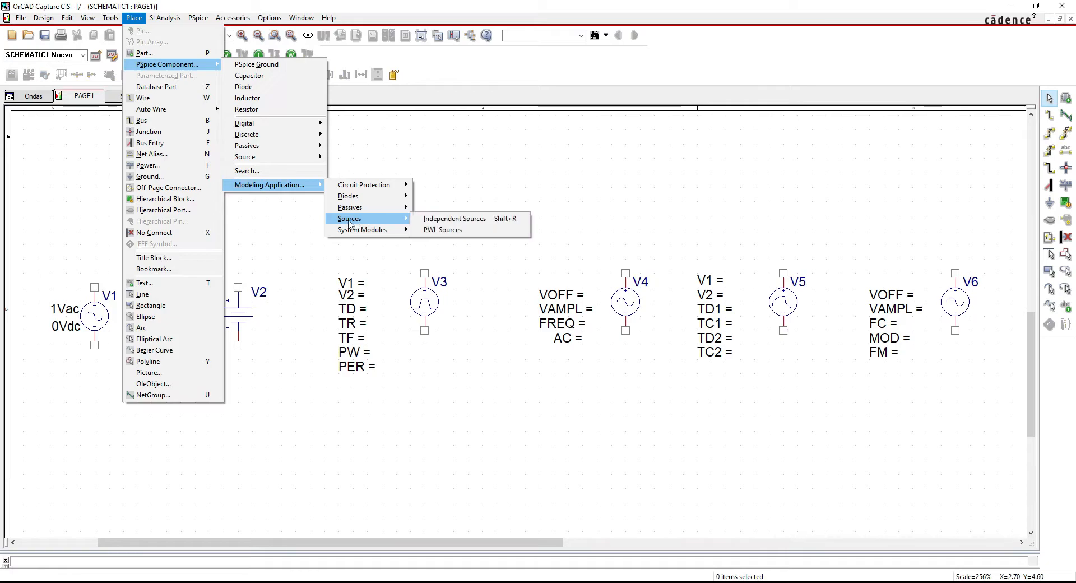
{"action": "left_click", "coordinate": [438, 220]}
{"action": "left_click_drag", "start_coordinate": [294, 147], "coordinate": [477, 164]}
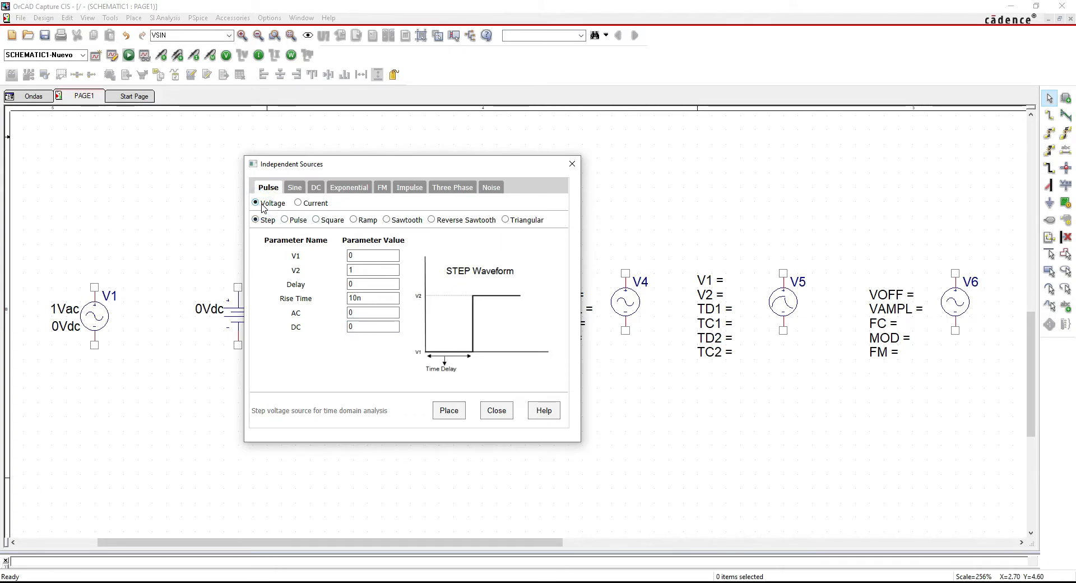
Step: Compare the Current and Voltage options, then inspect the Step voltage source's V1, V2, Delay, Rise Time and AC parameters
{"action": "left_click", "coordinate": [297, 202]}
{"action": "left_click", "coordinate": [256, 204]}
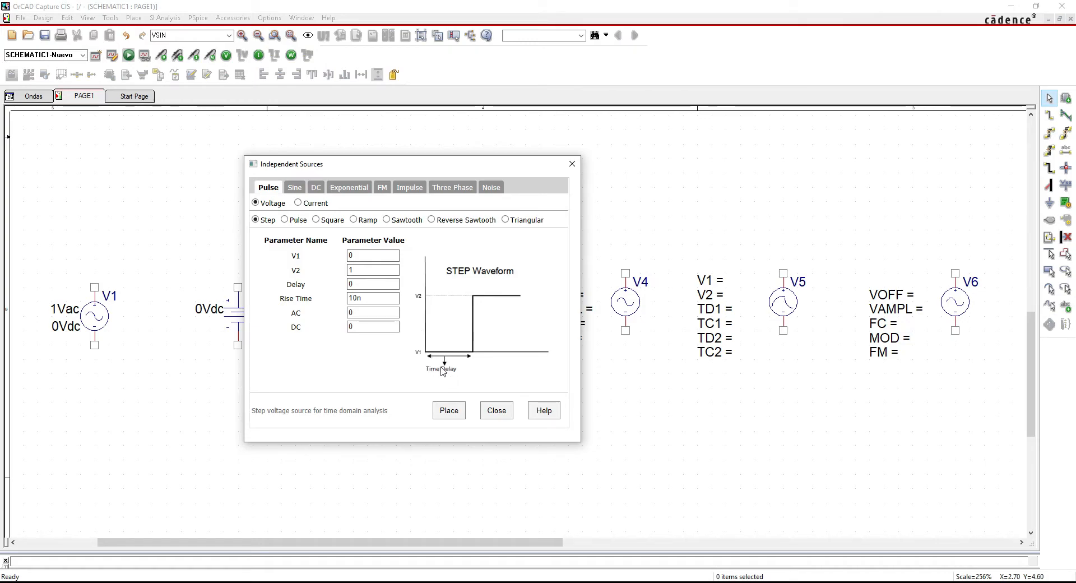
{"action": "left_click", "coordinate": [374, 298]}
{"action": "left_click_drag", "start_coordinate": [373, 299], "coordinate": [348, 298]}
{"action": "left_click", "coordinate": [364, 298]}
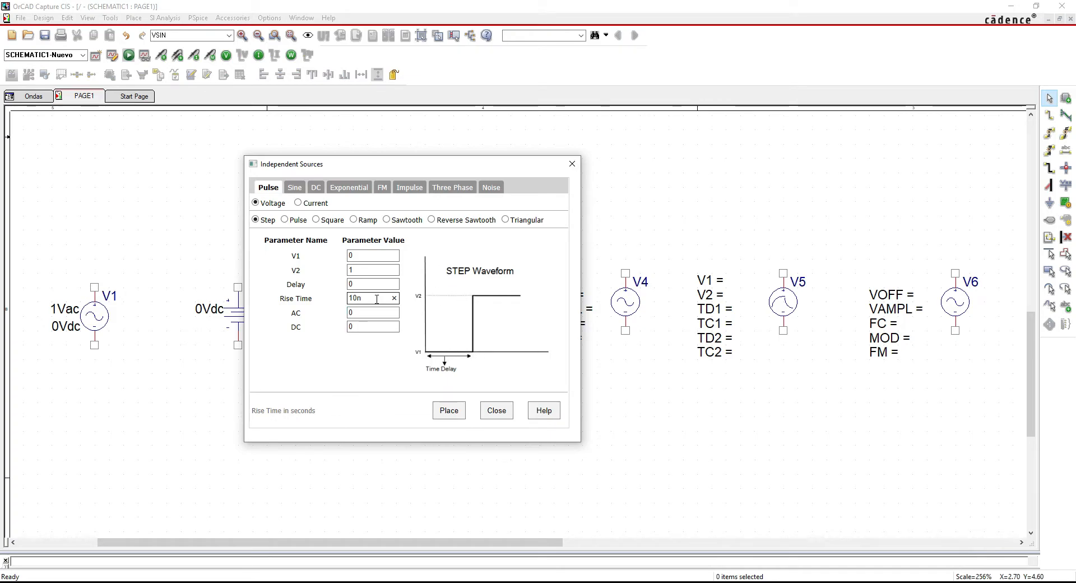
{"action": "left_click", "coordinate": [351, 311]}
{"action": "left_click", "coordinate": [363, 285]}
{"action": "left_click", "coordinate": [365, 269]}
{"action": "left_click", "coordinate": [365, 257]}
{"action": "left_click", "coordinate": [500, 297]}
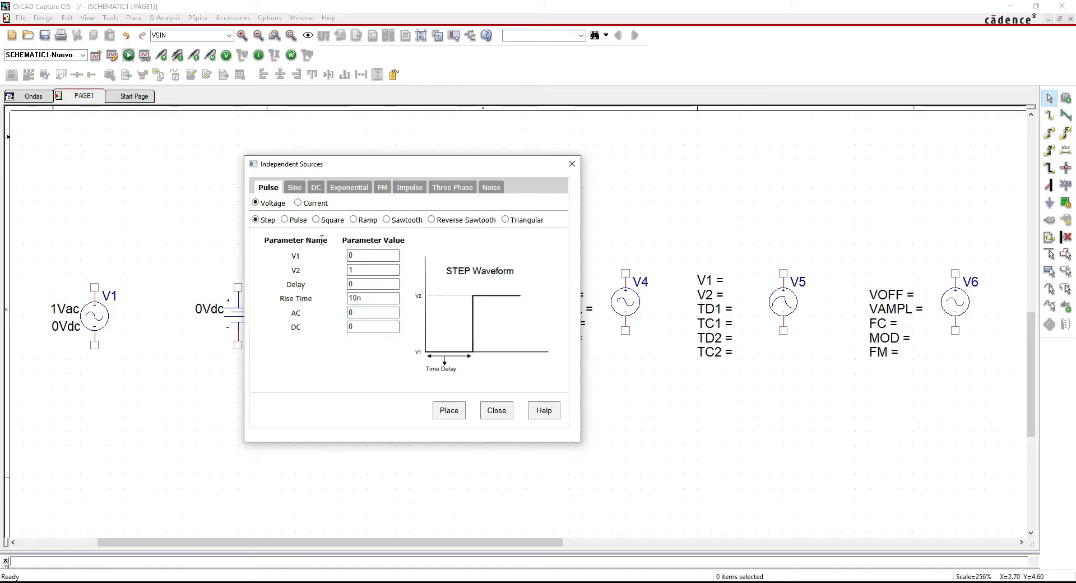
Step: Review the Pulse, Square, Ramp, Sawtooth, Reverse Sawtooth and Triangular voltage waveforms and the triangular source's analysis description
{"action": "left_click", "coordinate": [285, 219]}
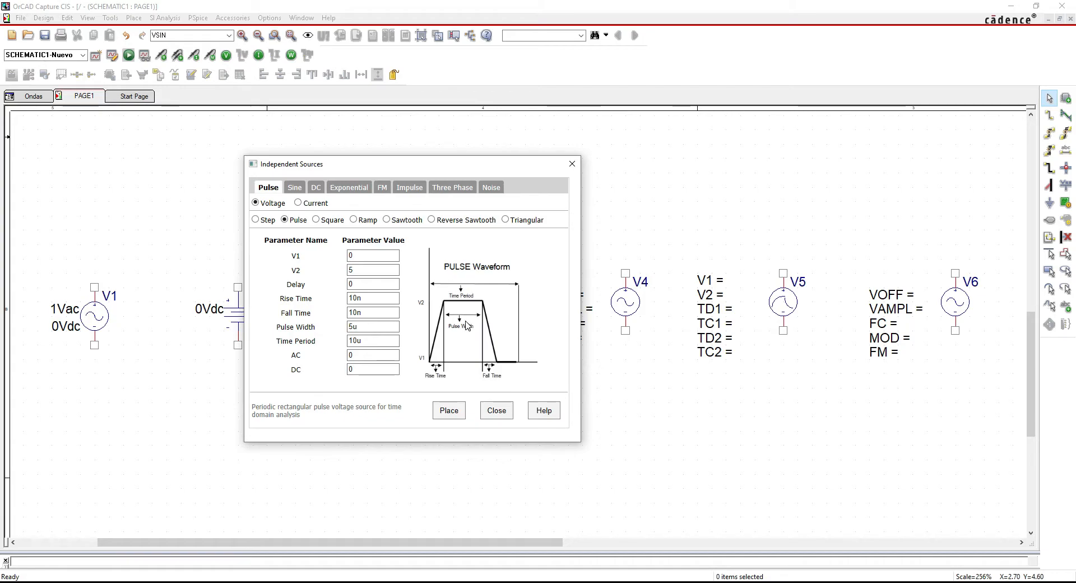
{"action": "left_click", "coordinate": [315, 220]}
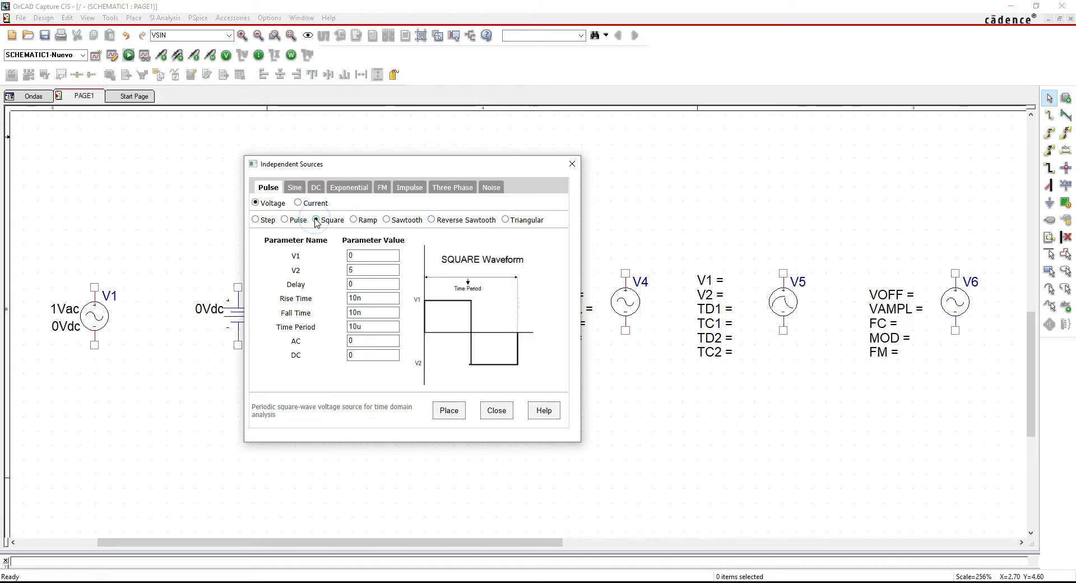
{"action": "left_click", "coordinate": [354, 219]}
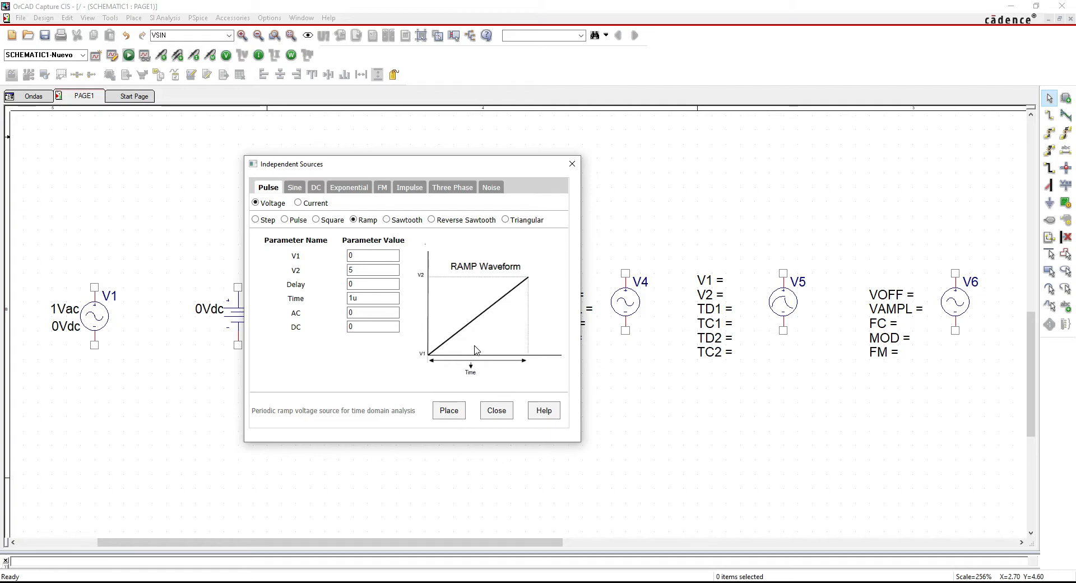
{"action": "left_click", "coordinate": [387, 220]}
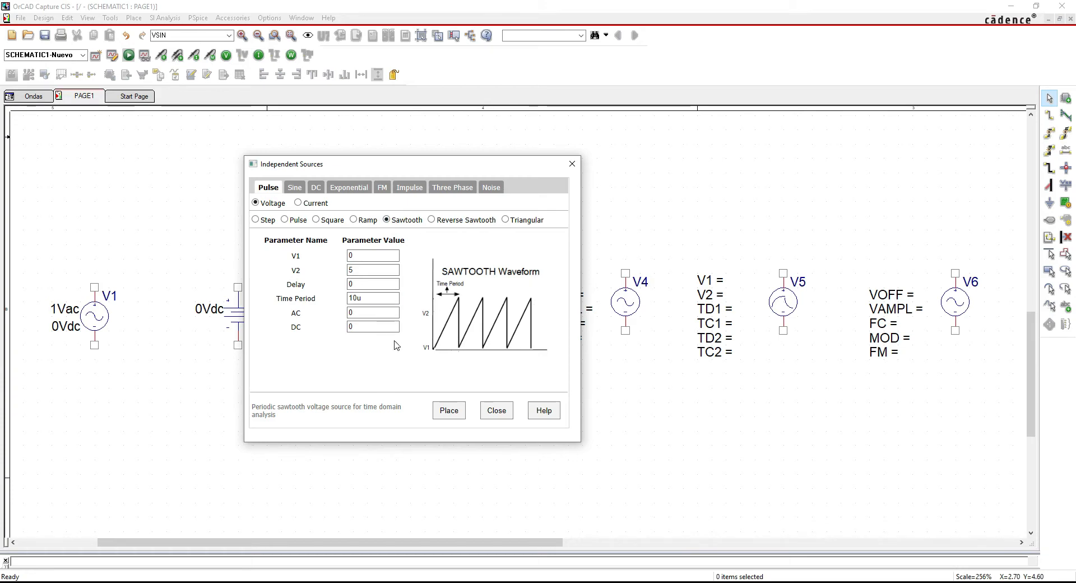
{"action": "left_click", "coordinate": [433, 220]}
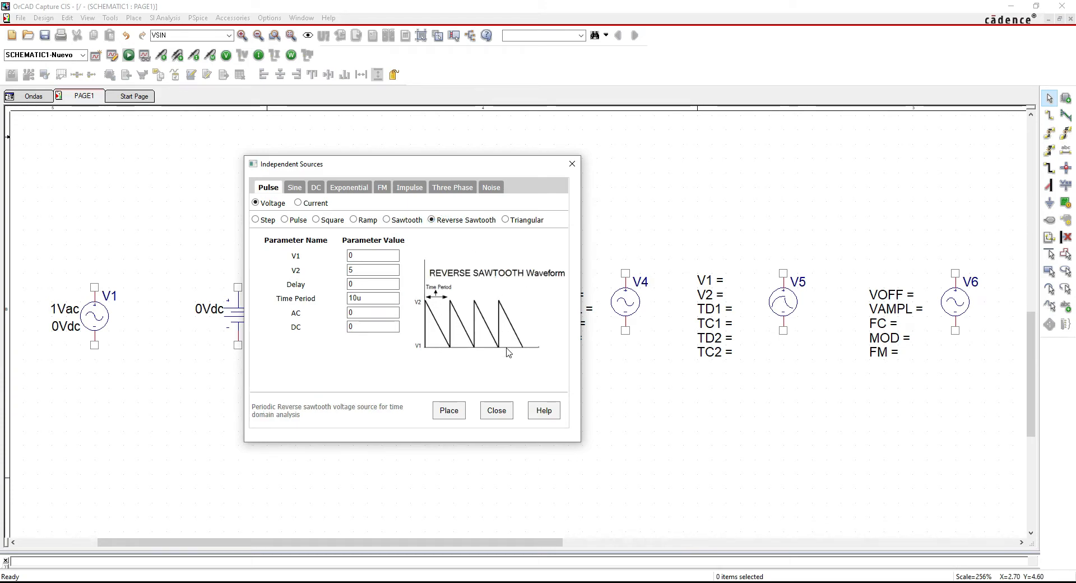
{"action": "left_click", "coordinate": [506, 221]}
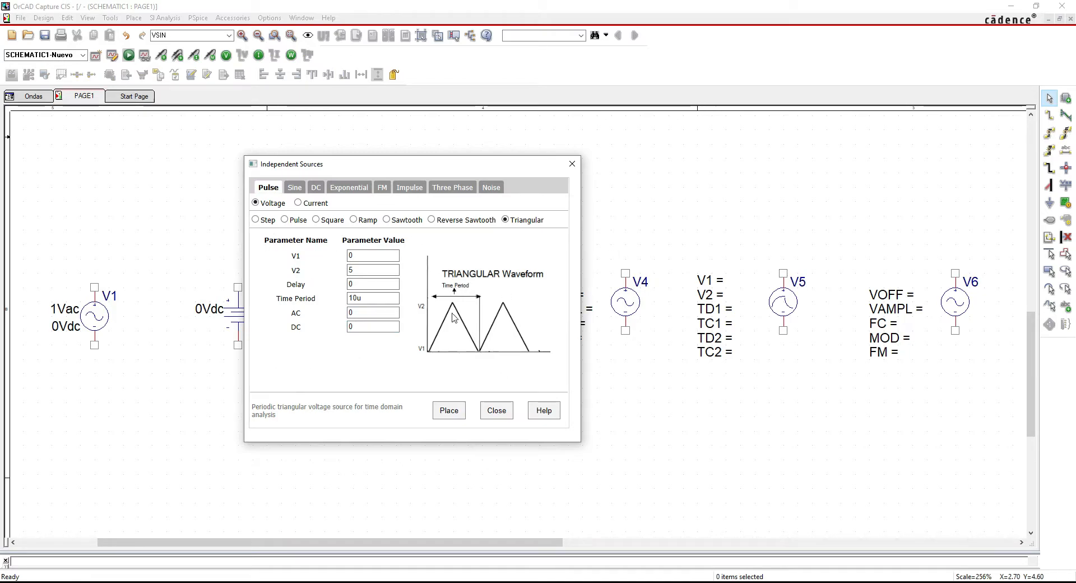
{"action": "mouse_move", "coordinate": [368, 164]}
{"action": "left_mouse_down"}
{"action": "mouse_move", "coordinate": [404, 166]}
{"action": "mouse_move", "coordinate": [371, 166]}
{"action": "left_mouse_up"}
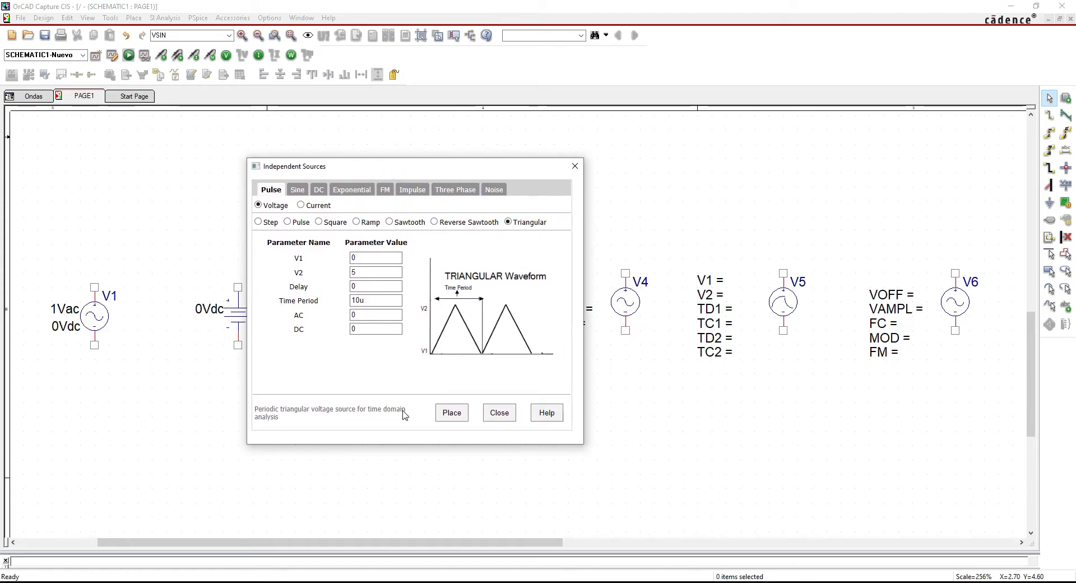
{"action": "left_click_drag", "start_coordinate": [373, 411], "coordinate": [283, 424]}
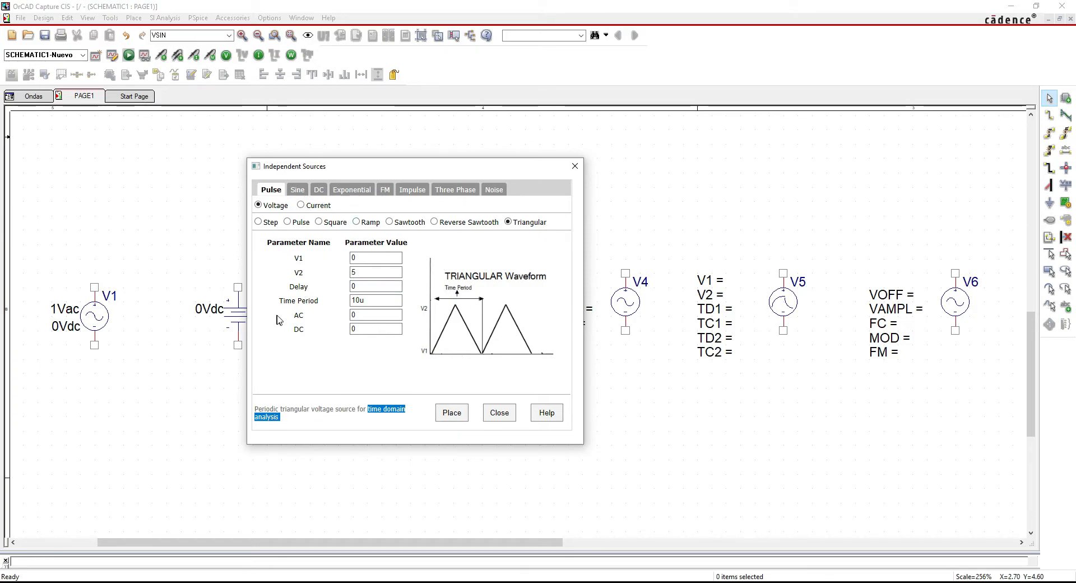
Step: Inspect the Sine voltage source's waveform and its OffSet, VAMPL, AC and DC parameters
{"action": "left_click", "coordinate": [299, 191]}
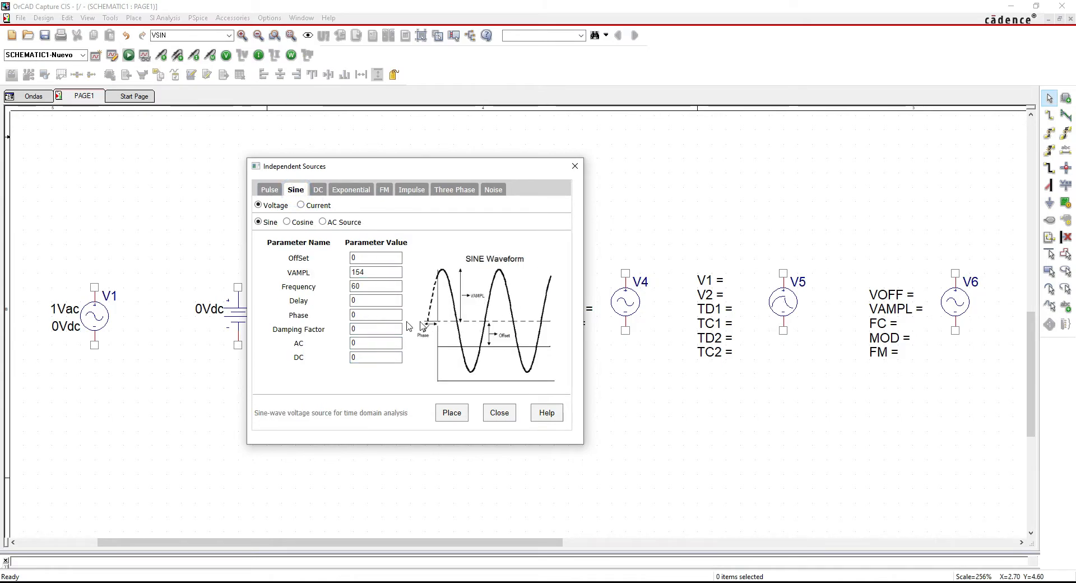
{"action": "left_click", "coordinate": [369, 260]}
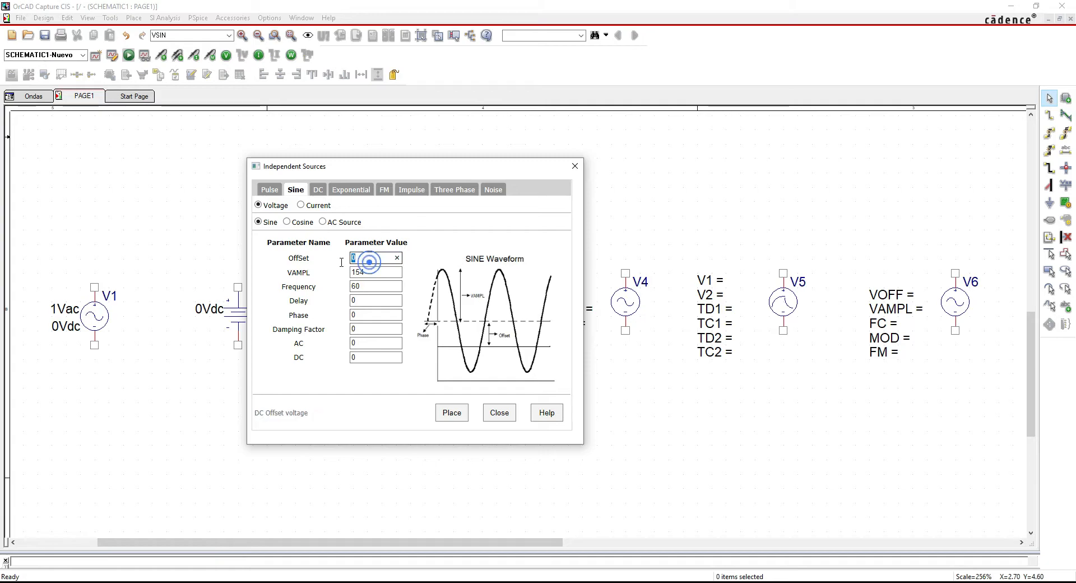
{"action": "left_click", "coordinate": [371, 273]}
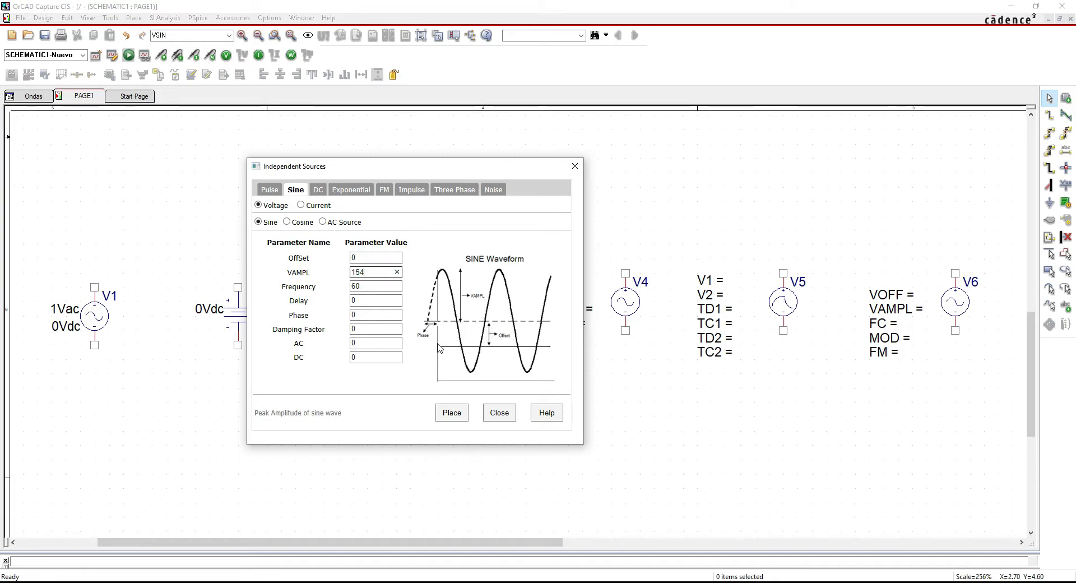
{"action": "left_click", "coordinate": [392, 355]}
{"action": "left_click", "coordinate": [354, 379]}
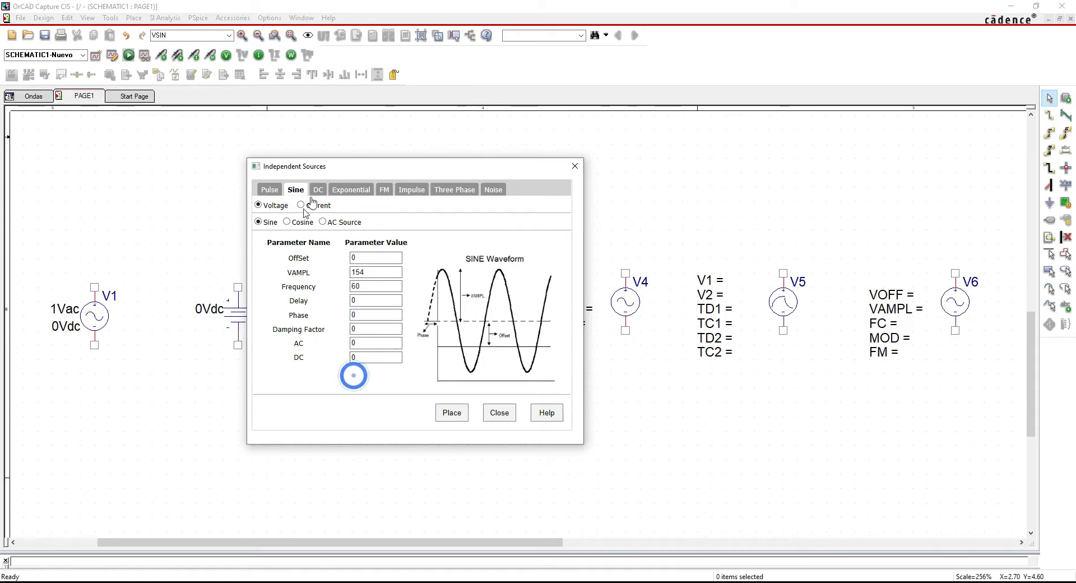
{"action": "left_click", "coordinate": [348, 342]}
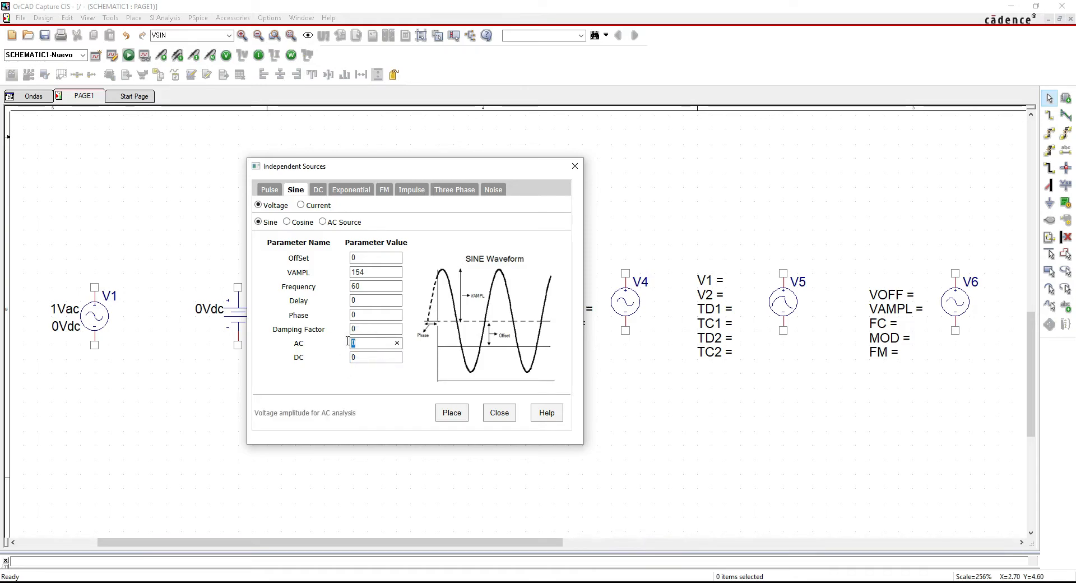
{"action": "left_click", "coordinate": [361, 374]}
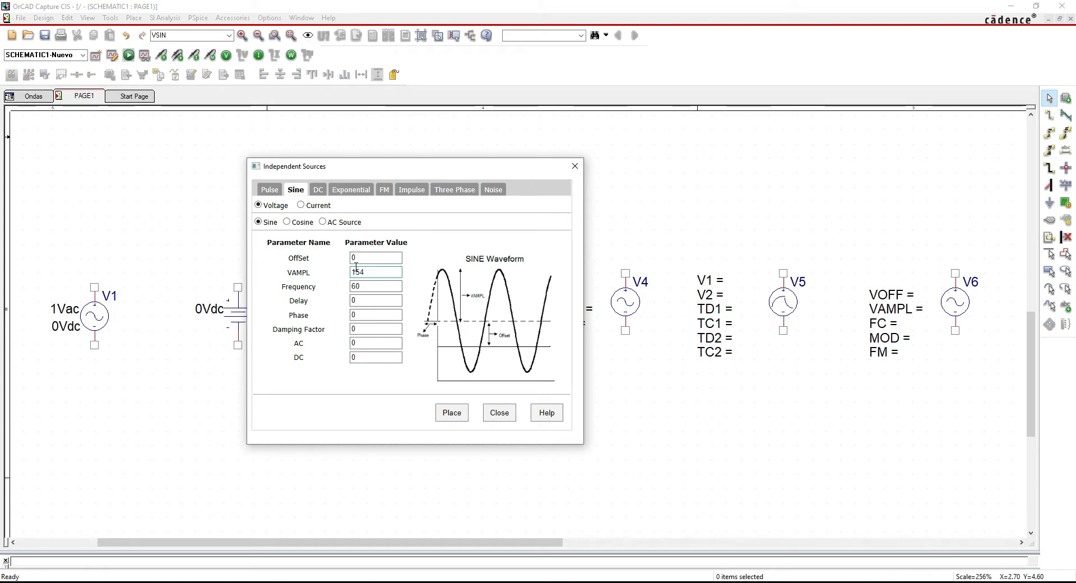
Step: Review the Cosine source's phase parameter and the AC Source waveform with its analysis description
{"action": "left_click", "coordinate": [292, 226]}
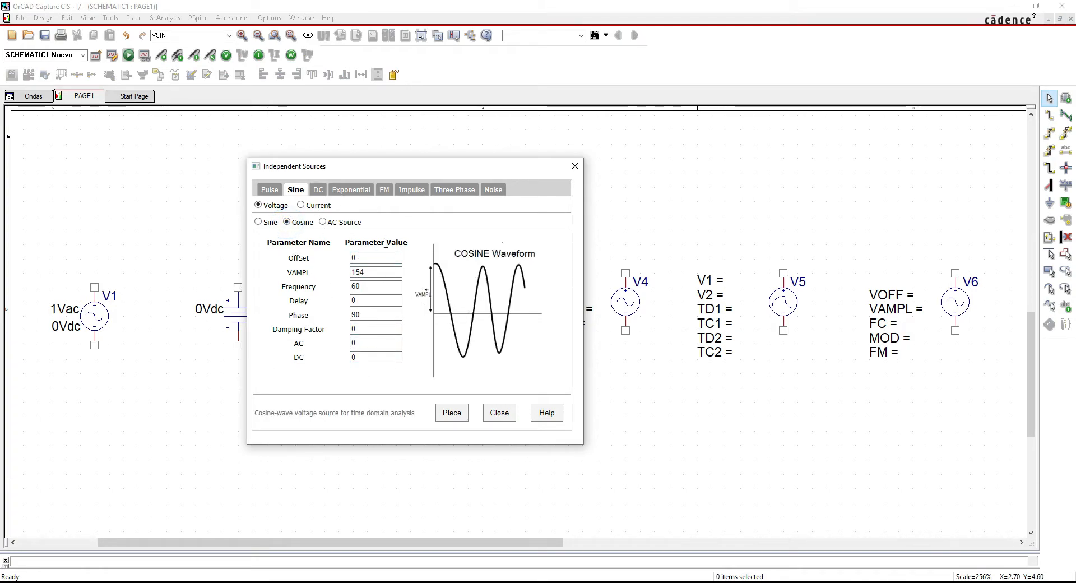
{"action": "double_click", "coordinate": [368, 315]}
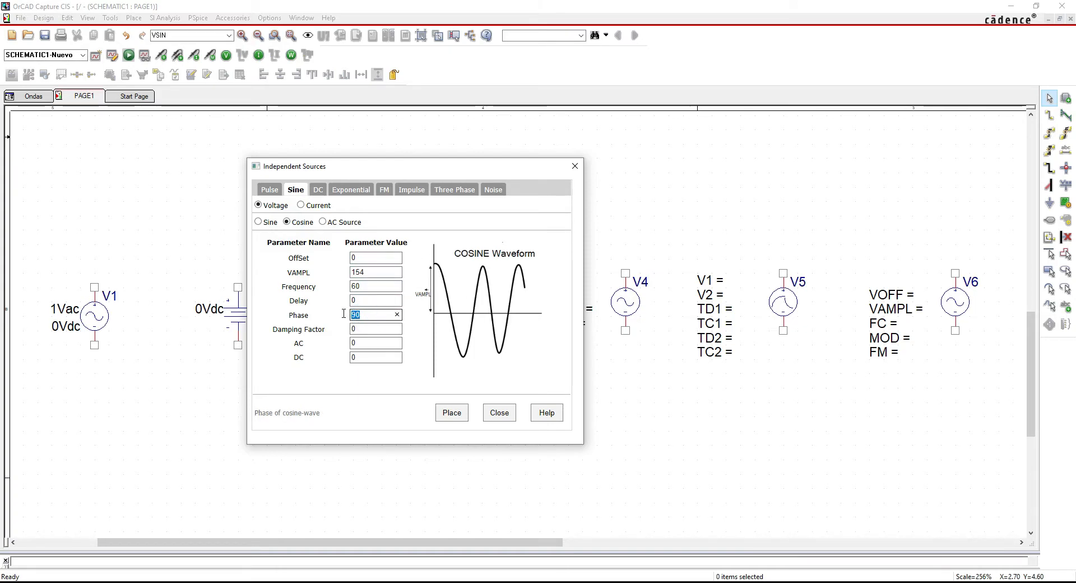
{"action": "left_click", "coordinate": [307, 266]}
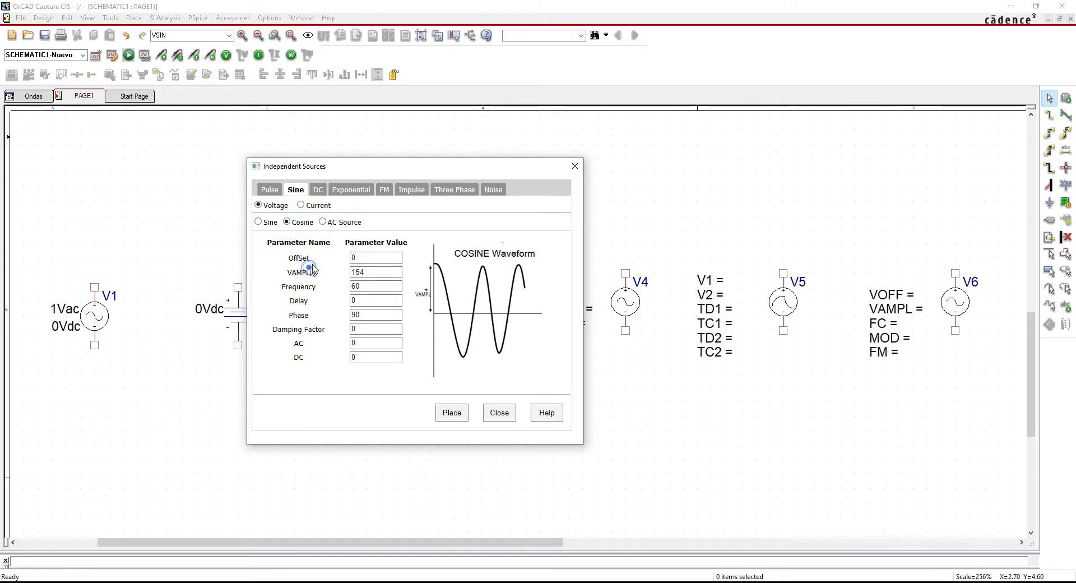
{"action": "left_click", "coordinate": [323, 223]}
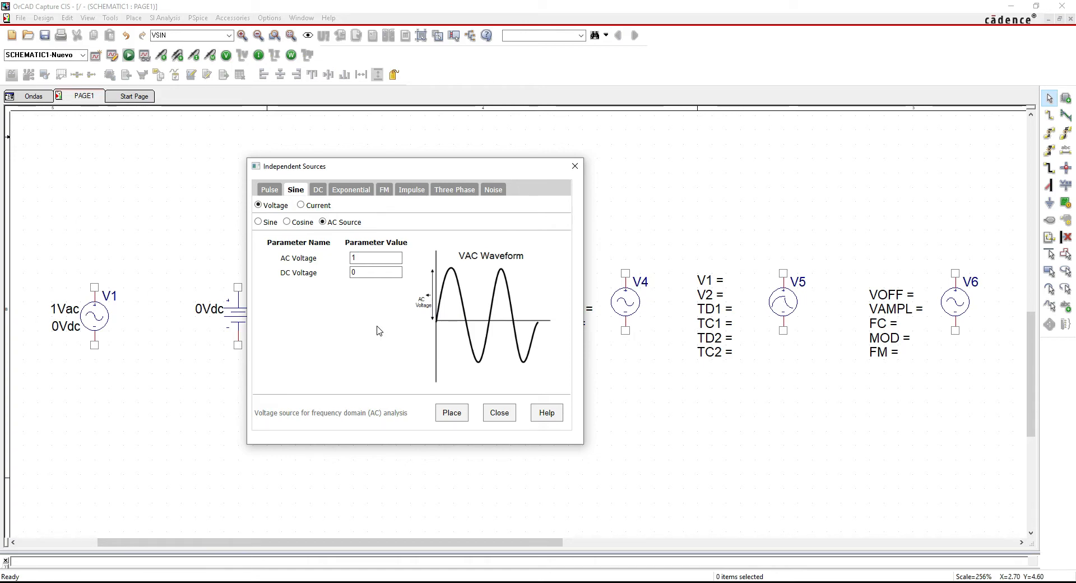
{"action": "left_click_drag", "start_coordinate": [413, 418], "coordinate": [307, 416]}
{"action": "left_click", "coordinate": [337, 362]}
Step: Compare the Ideal DC and DC voltage sources, inspecting their waveforms and the DC Voltage and Source Resistance parameters
{"action": "left_click", "coordinate": [319, 190]}
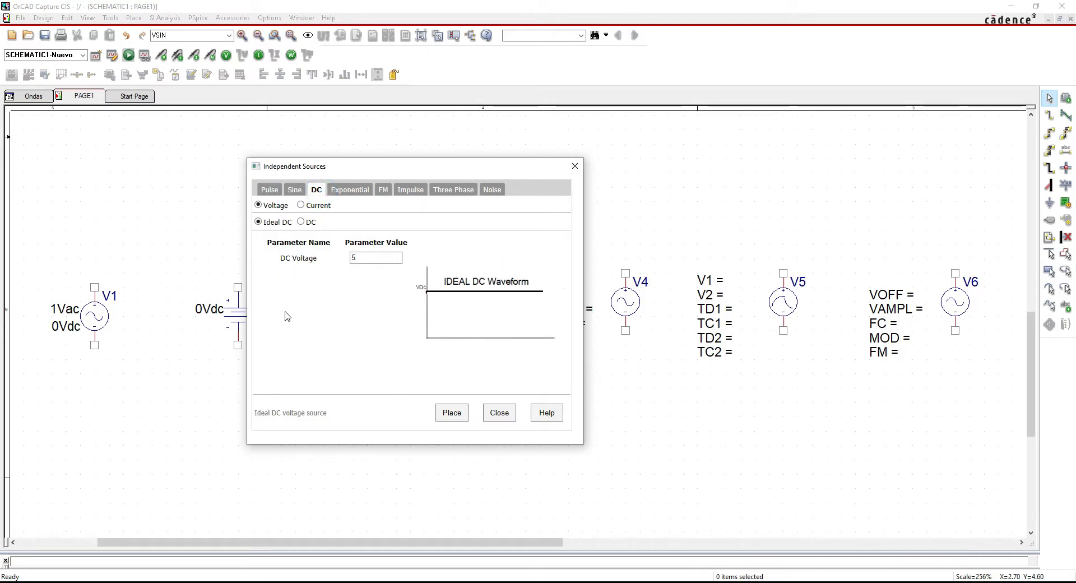
{"action": "left_click", "coordinate": [259, 223]}
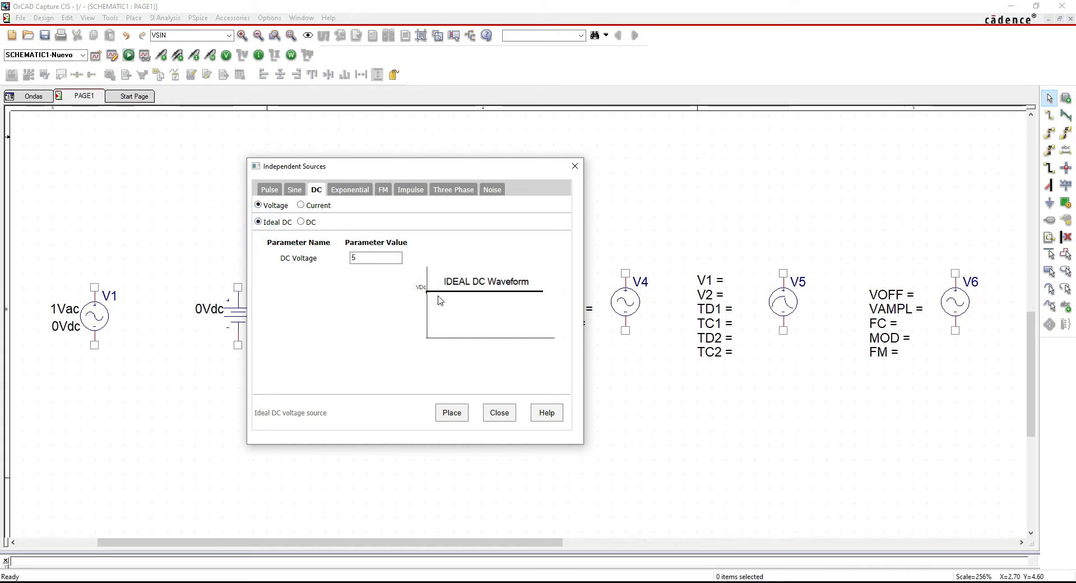
{"action": "left_click", "coordinate": [362, 258]}
{"action": "left_click", "coordinate": [445, 335]}
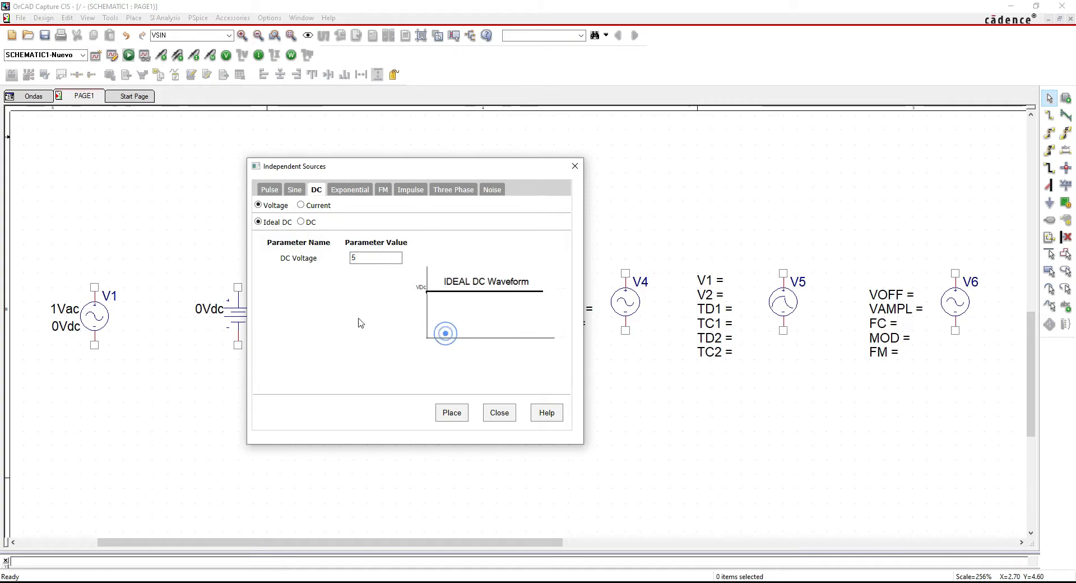
{"action": "left_click", "coordinate": [301, 222]}
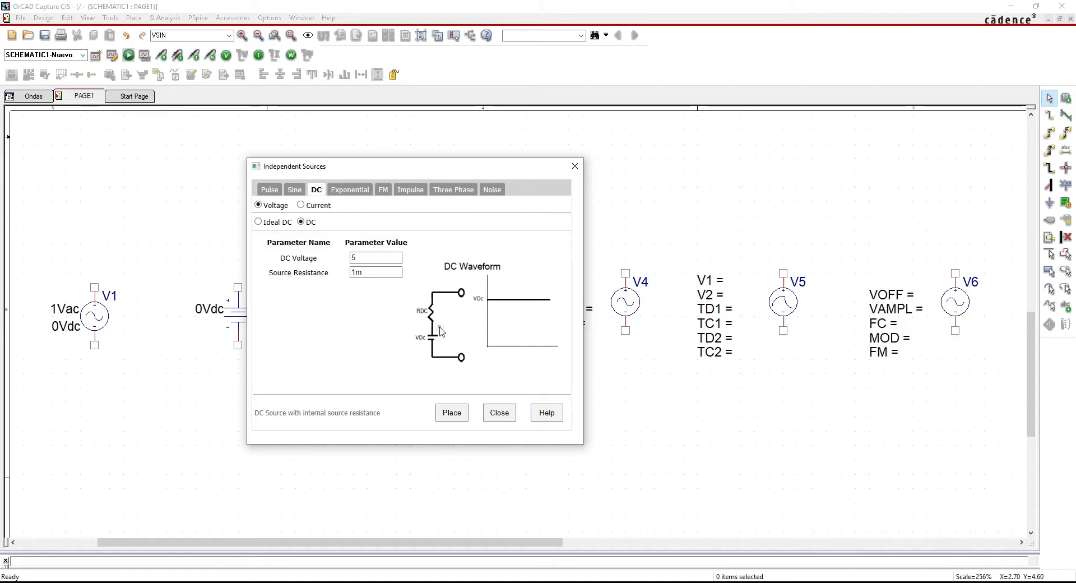
{"action": "left_click_drag", "start_coordinate": [372, 272], "coordinate": [353, 272]}
{"action": "left_click", "coordinate": [370, 273]}
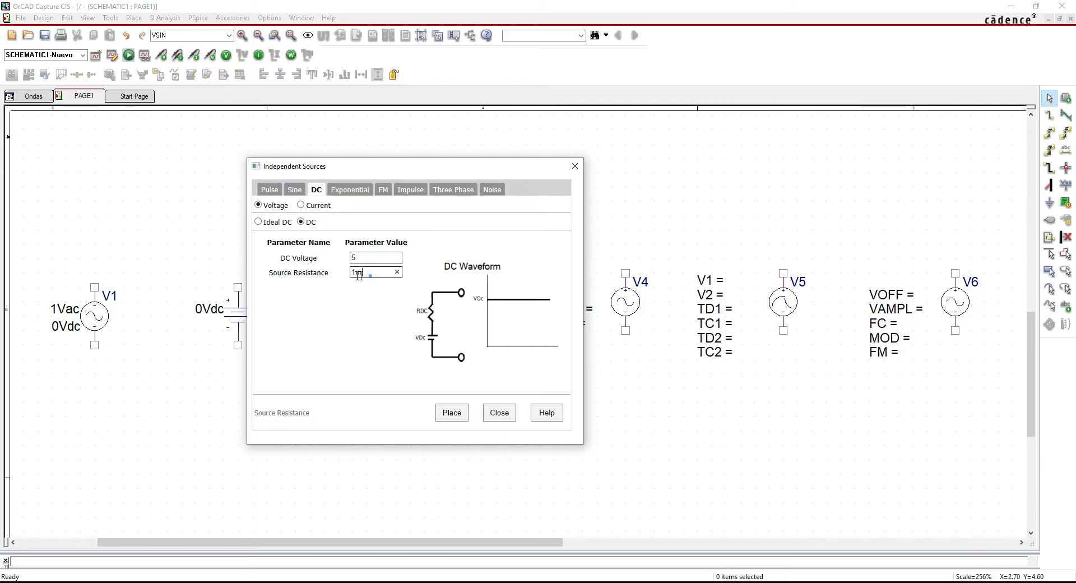
{"action": "left_click", "coordinate": [458, 328]}
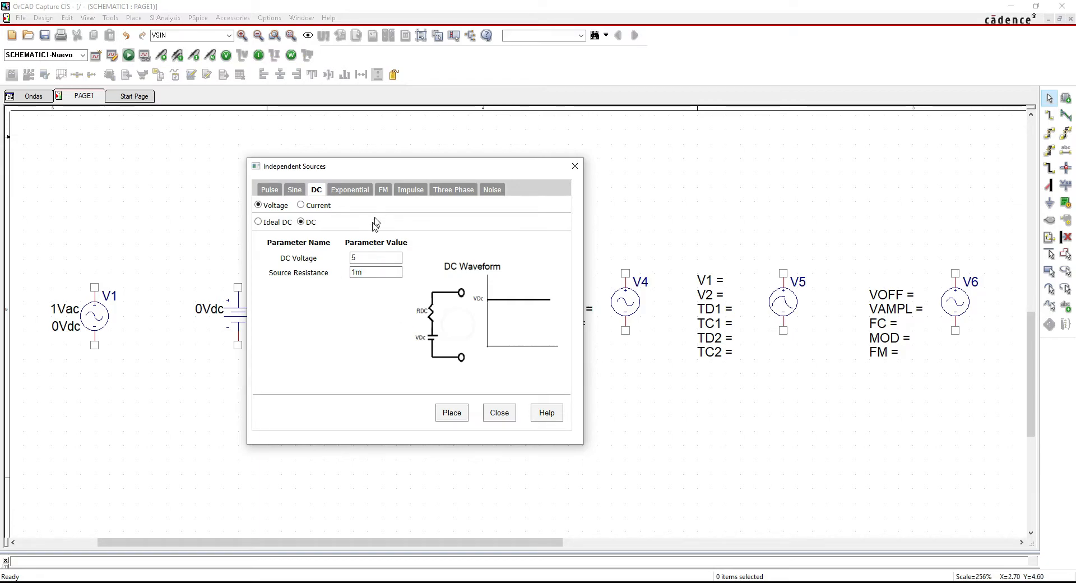
Step: Review the Exponential voltage source, then inspect the FM source's Modulation Index, Modulation Frequency and AC parameters
{"action": "left_click", "coordinate": [355, 195]}
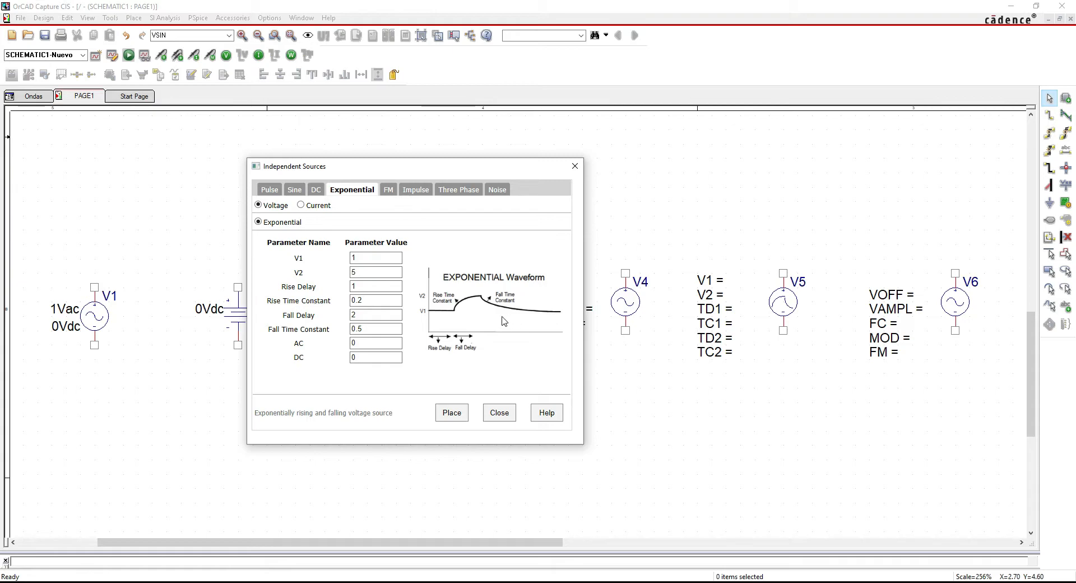
{"action": "left_click", "coordinate": [388, 190]}
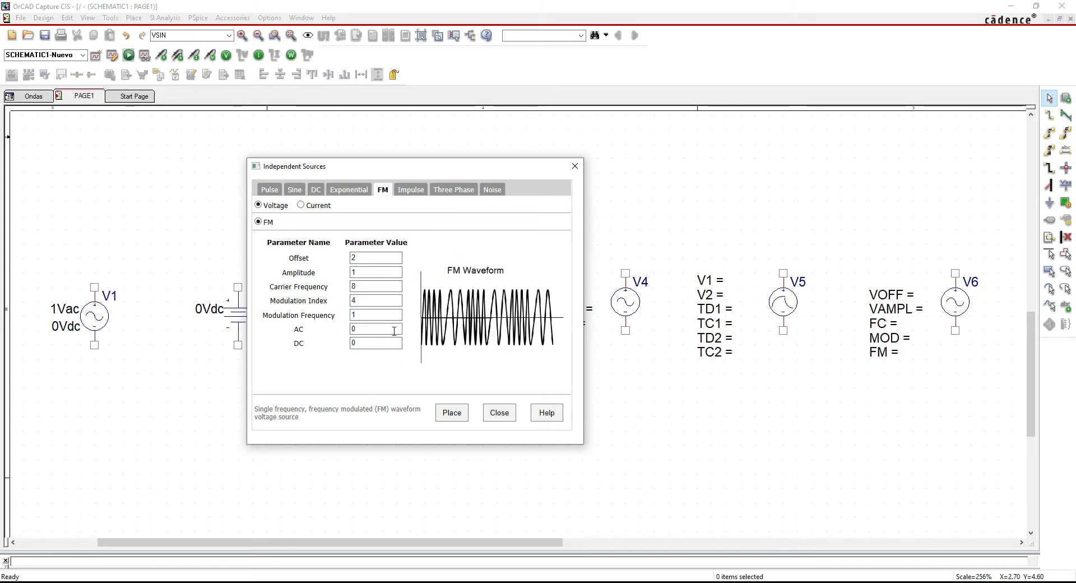
{"action": "left_click", "coordinate": [368, 300]}
{"action": "left_click", "coordinate": [372, 302]}
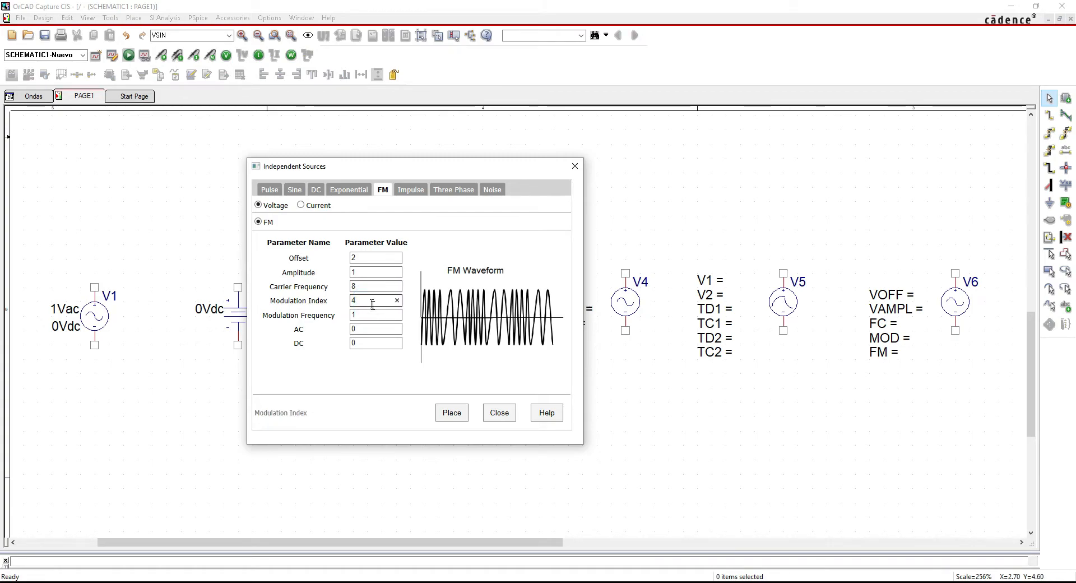
{"action": "left_click", "coordinate": [374, 315]}
{"action": "left_click", "coordinate": [379, 330]}
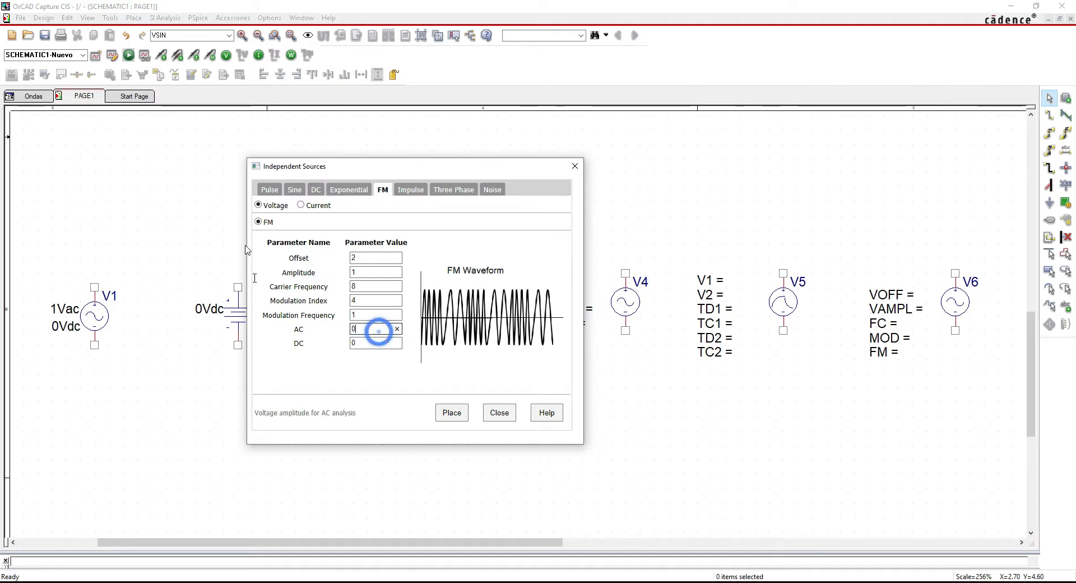
Step: Review the Impulse voltage source variants from 1.2/50 uSec through 10/1000 uSec and return to 1.2/50 uSec
{"action": "left_click", "coordinate": [413, 190]}
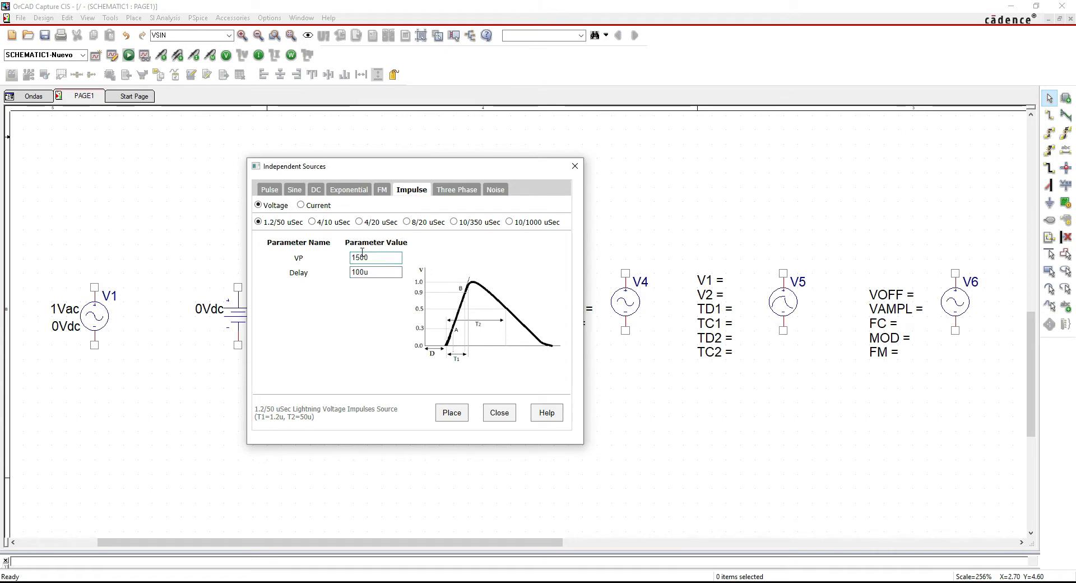
{"action": "left_click", "coordinate": [311, 222]}
{"action": "left_click", "coordinate": [357, 223]}
{"action": "left_click", "coordinate": [407, 222]}
{"action": "left_click", "coordinate": [453, 223]}
{"action": "left_click", "coordinate": [516, 225]}
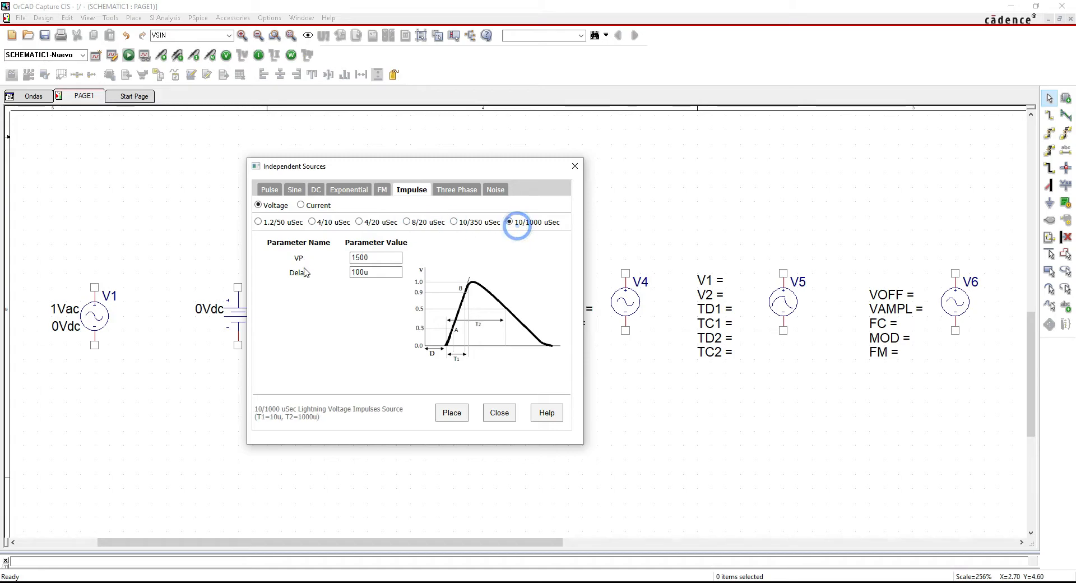
{"action": "left_click", "coordinate": [258, 222]}
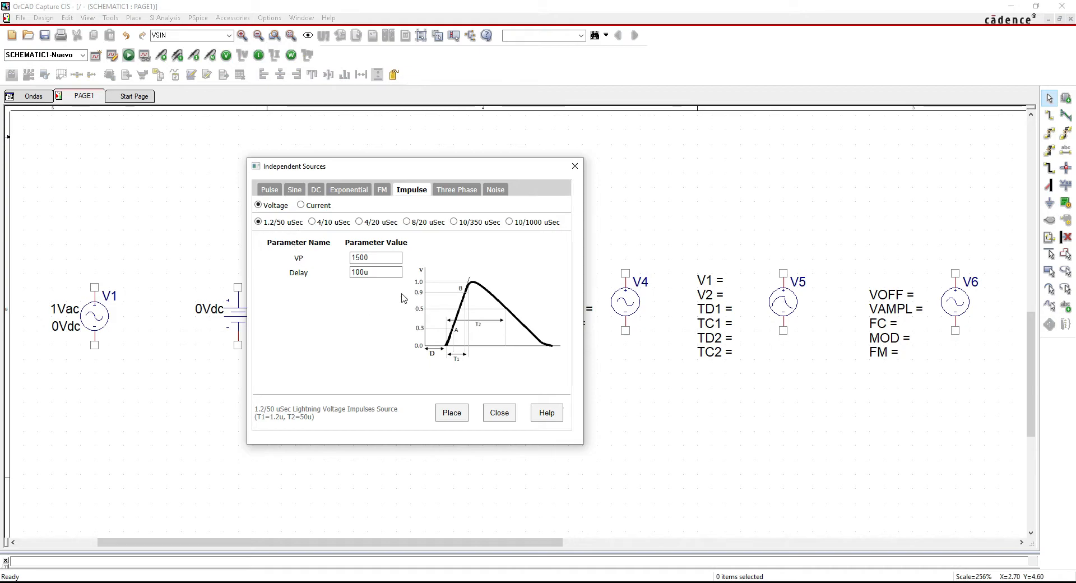
Step: Inspect the VP and Delay parameters of the 1.2/50 uSec impulse voltage source
{"action": "left_click", "coordinate": [379, 260]}
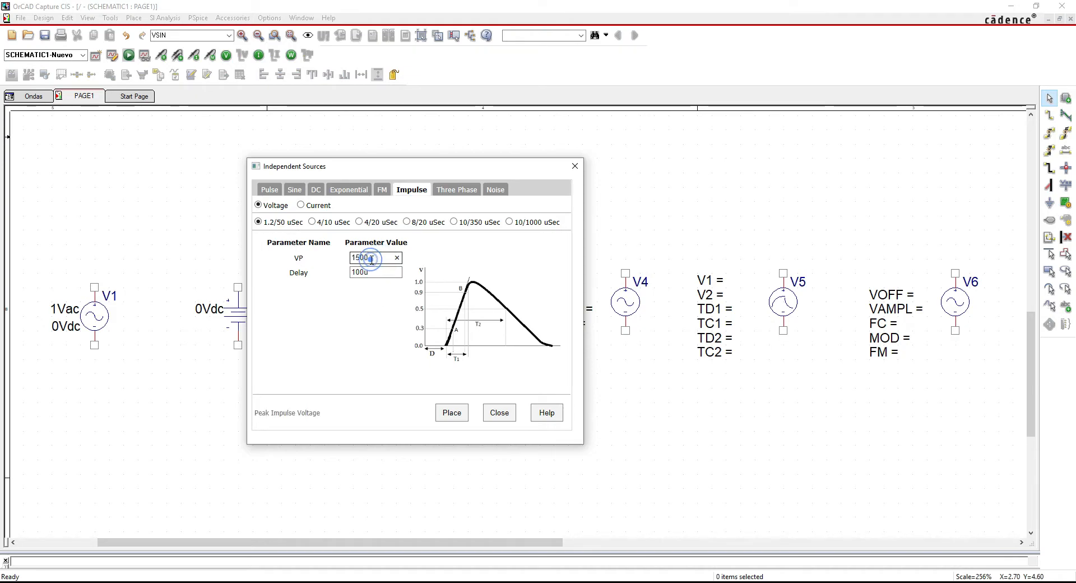
{"action": "left_click", "coordinate": [371, 296]}
{"action": "double_click", "coordinate": [374, 271]}
{"action": "left_click", "coordinate": [365, 307]}
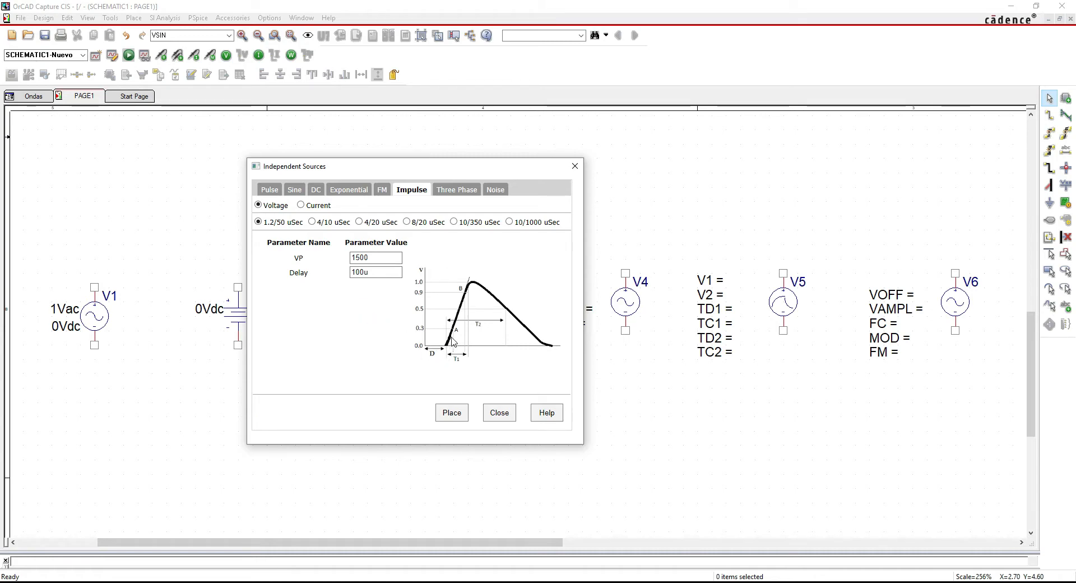
{"action": "left_click", "coordinate": [367, 332]}
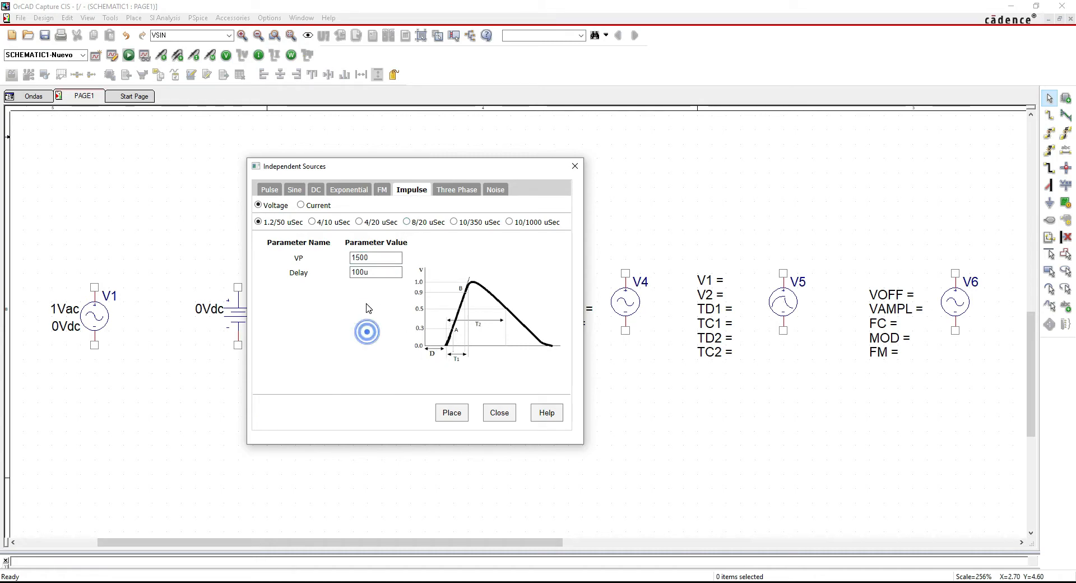
Step: Compare the DELTA and STAR configurations of the Three Phase voltage source and their parameters
{"action": "left_click", "coordinate": [446, 194]}
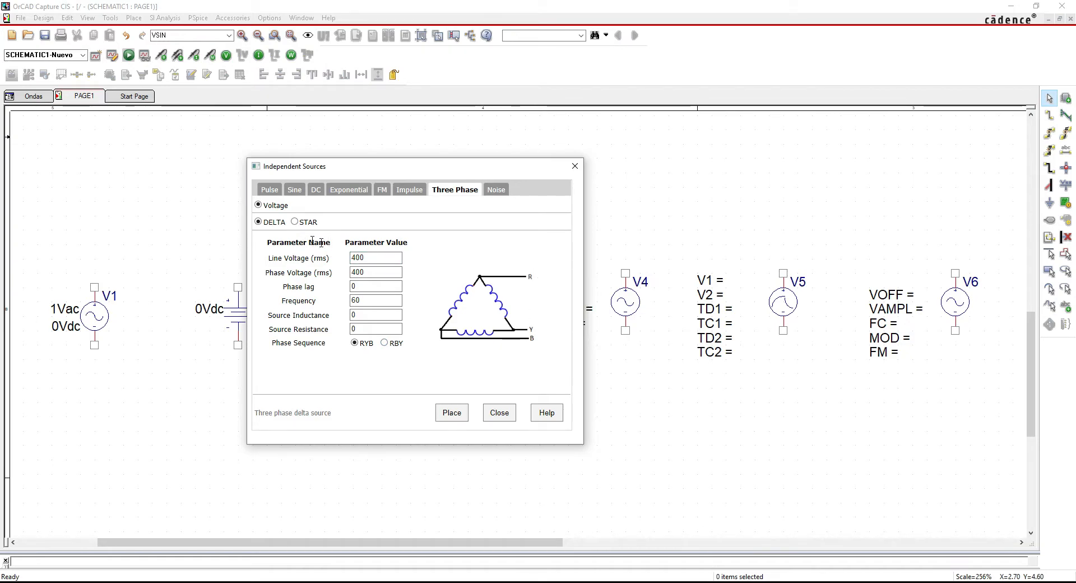
{"action": "left_click", "coordinate": [295, 222]}
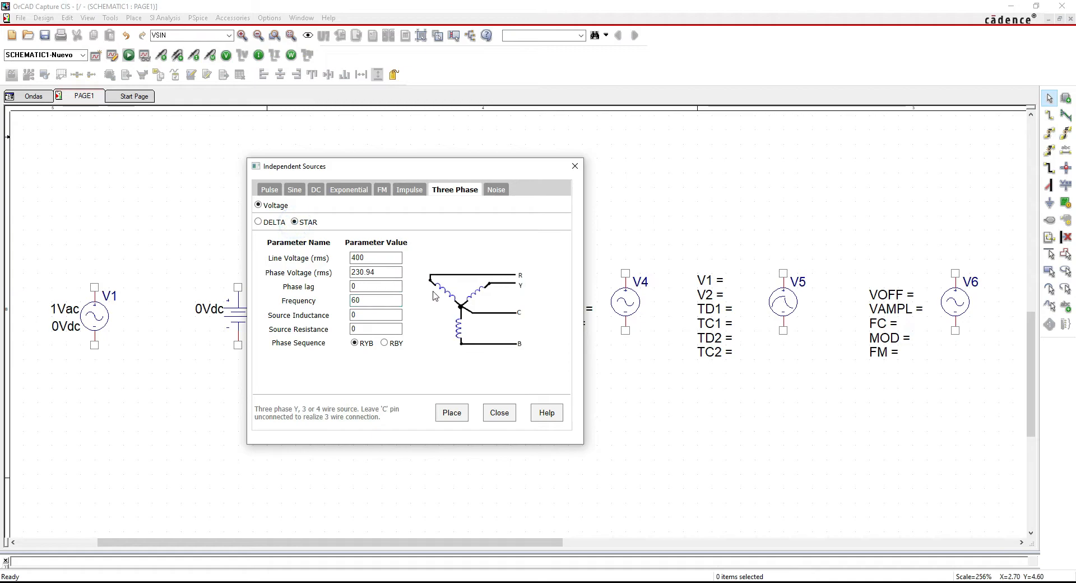
{"action": "left_click", "coordinate": [259, 221]}
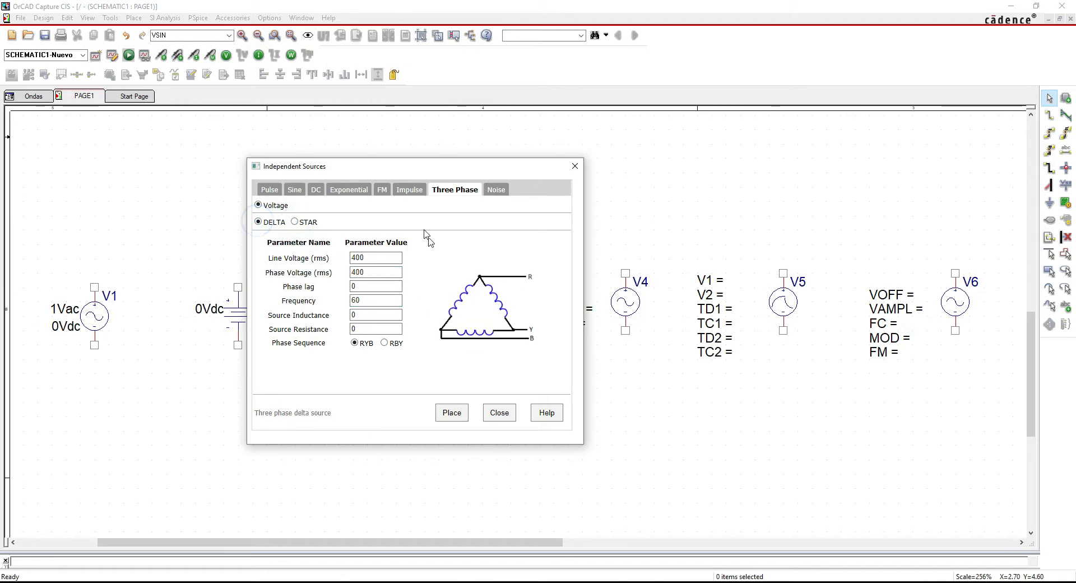
Step: Inspect the DC voltage source with noise, including its waveform and Noise Amplitude parameter
{"action": "left_click", "coordinate": [499, 191]}
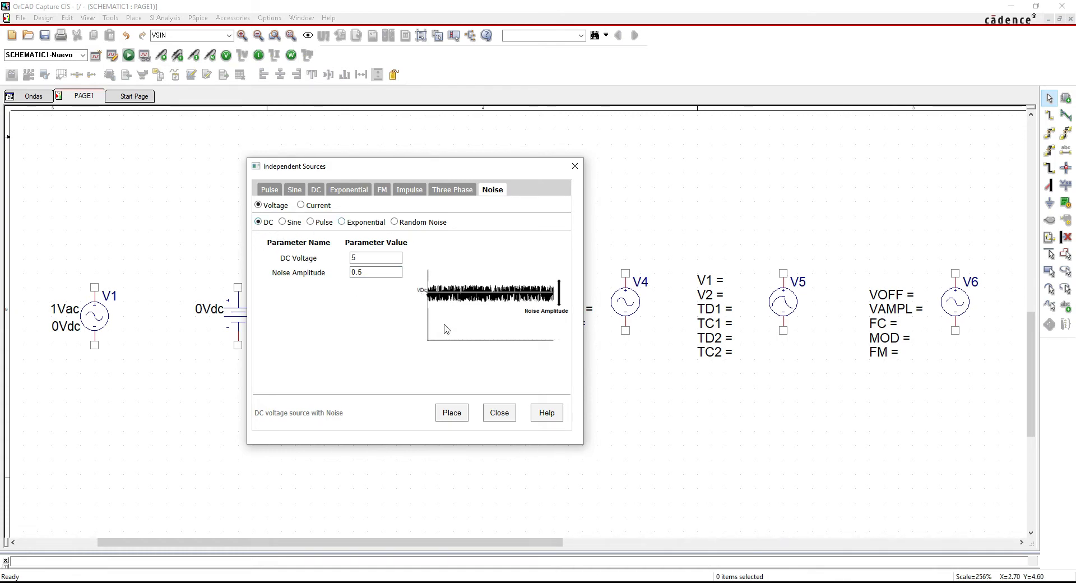
{"action": "left_click", "coordinate": [367, 274]}
{"action": "double_click", "coordinate": [359, 275]}
{"action": "left_click", "coordinate": [370, 281]}
{"action": "left_click", "coordinate": [370, 274]}
{"action": "left_click", "coordinate": [370, 305]}
{"action": "left_click", "coordinate": [372, 275]}
{"action": "left_click", "coordinate": [421, 312]}
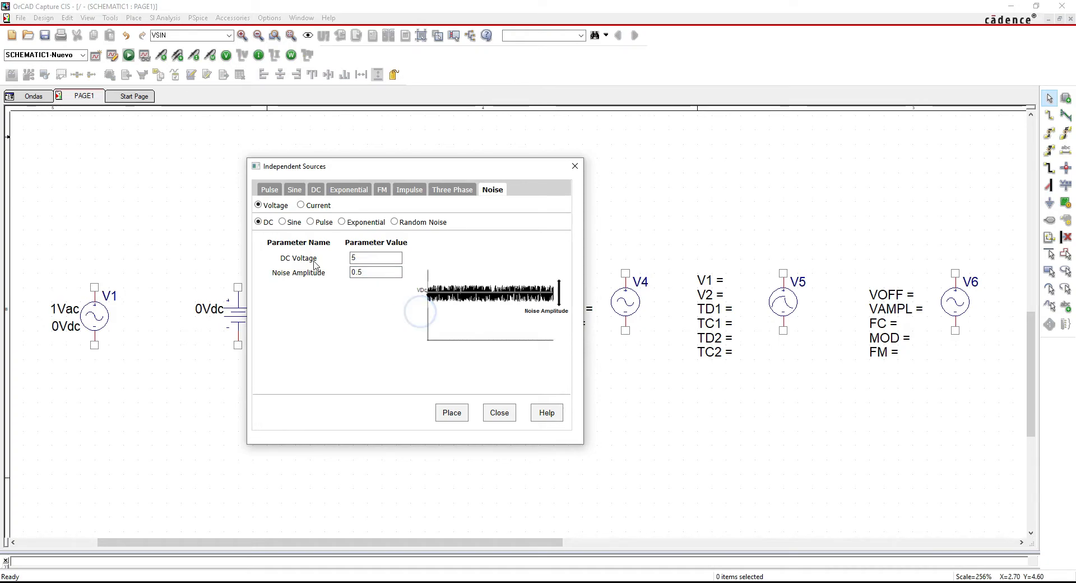
Step: Review the Sine, Pulse, Exponential and Random Noise variants of the noise voltage source, including the random noise amplitude
{"action": "left_click", "coordinate": [282, 222]}
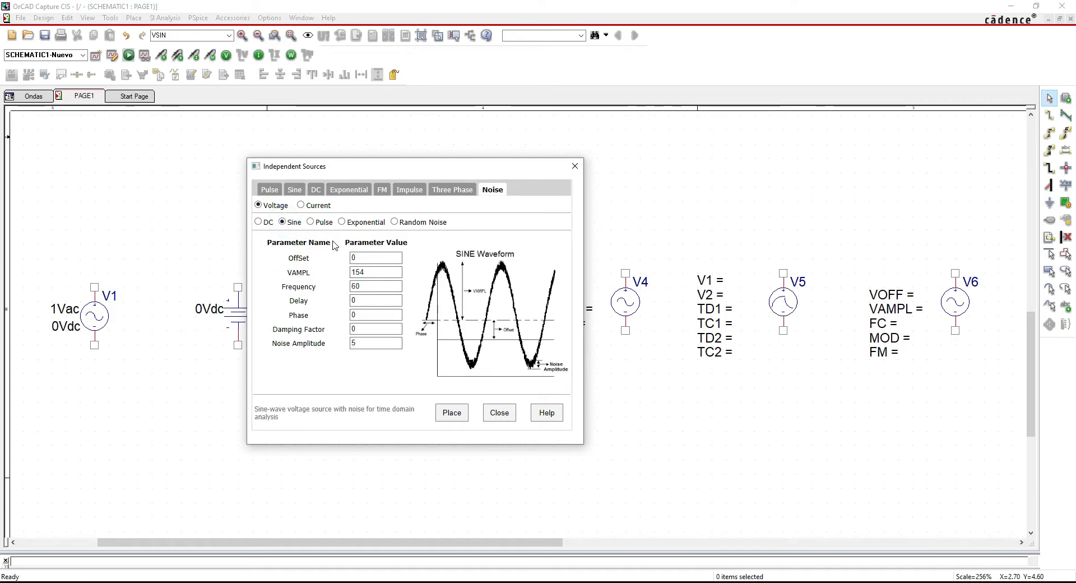
{"action": "left_click", "coordinate": [310, 222]}
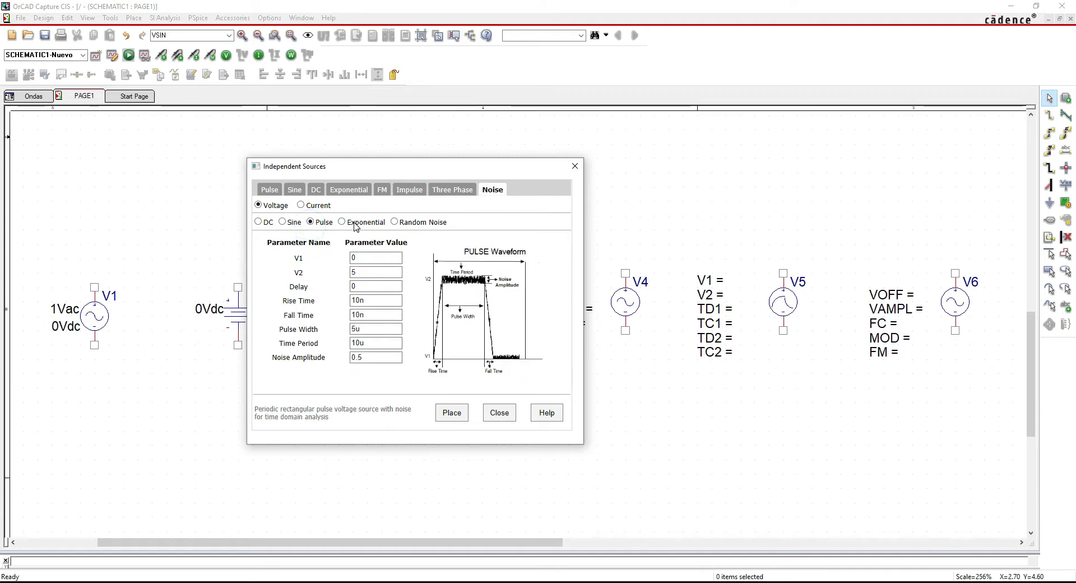
{"action": "left_click", "coordinate": [354, 223]}
{"action": "left_click", "coordinate": [400, 223]}
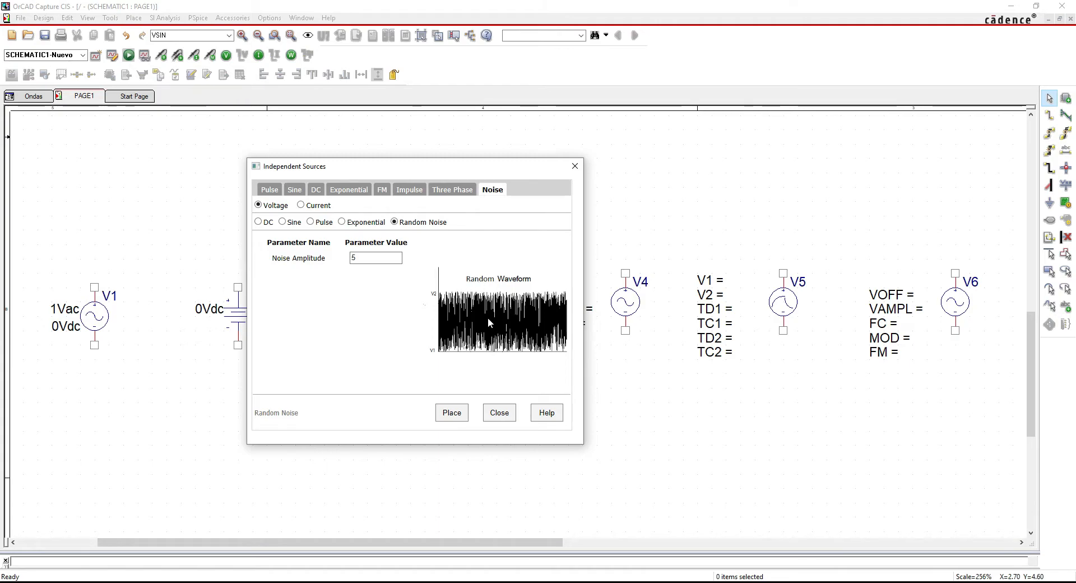
{"action": "left_click", "coordinate": [371, 257]}
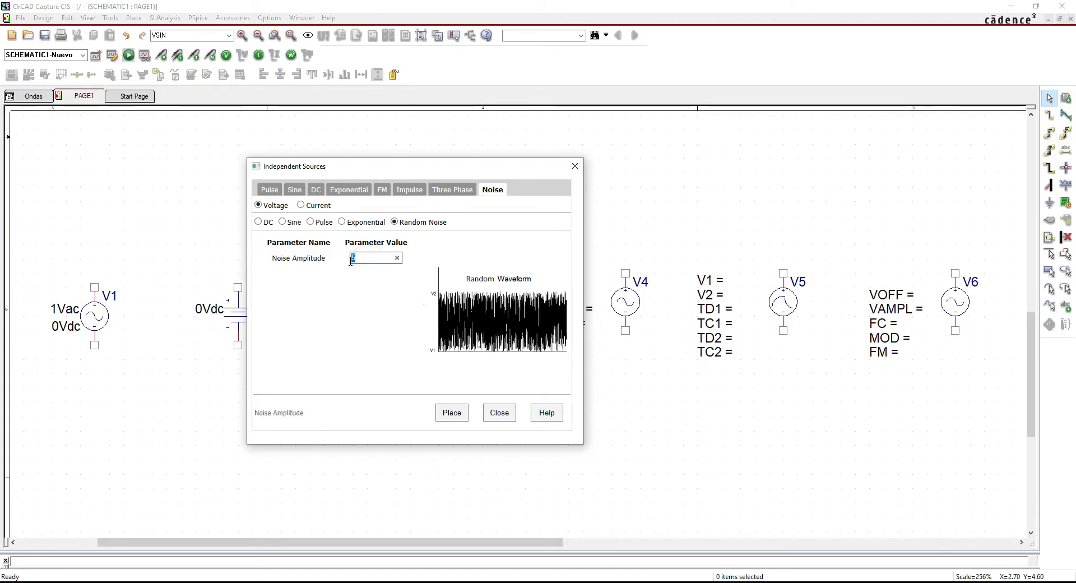
{"action": "left_click", "coordinate": [368, 304]}
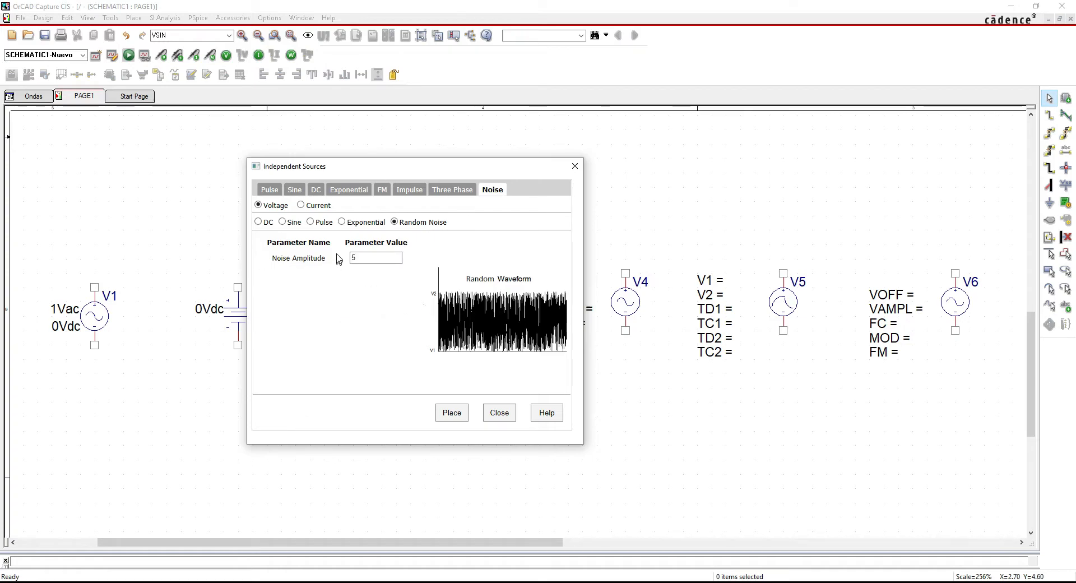
Step: Place a Sine voltage source with VAMPL 154 and frequency 60 on the schematic, below the existing row of sources
{"action": "left_click", "coordinate": [294, 190]}
{"action": "left_click", "coordinate": [258, 221]}
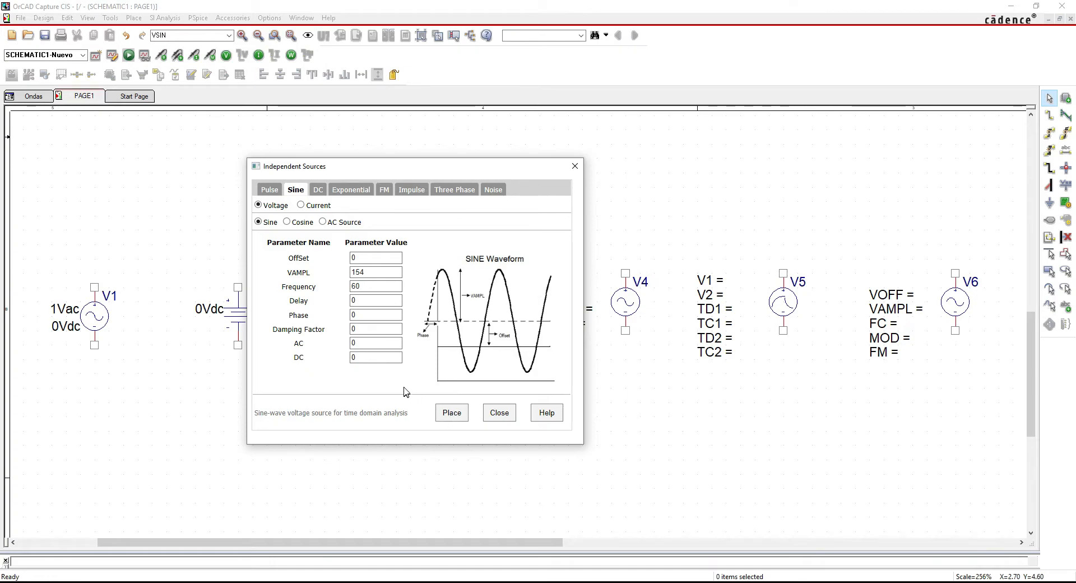
{"action": "left_click", "coordinate": [372, 358]}
{"action": "left_click", "coordinate": [452, 414]}
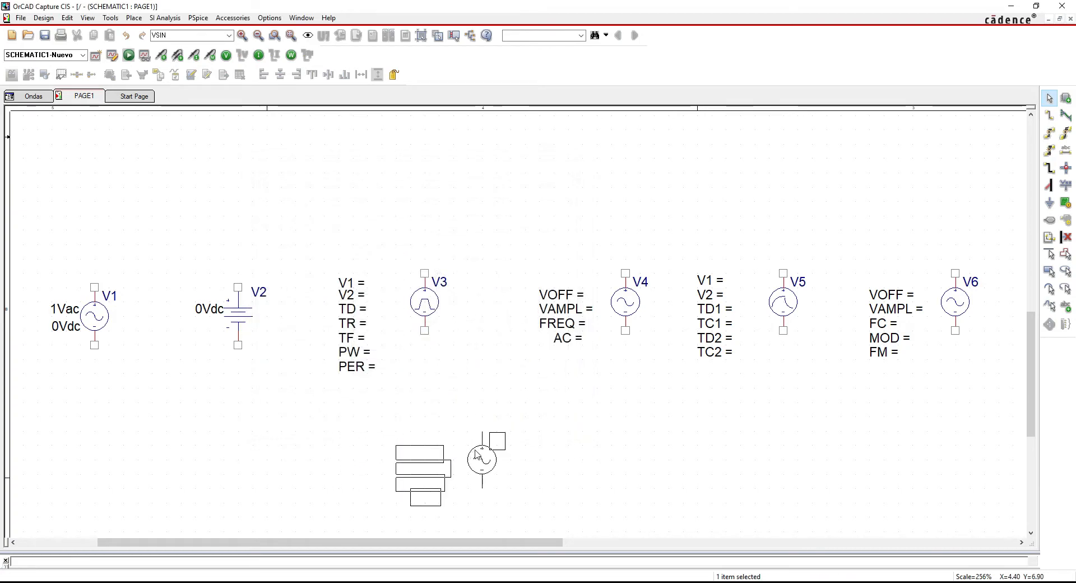
{"action": "left_click", "coordinate": [493, 448]}
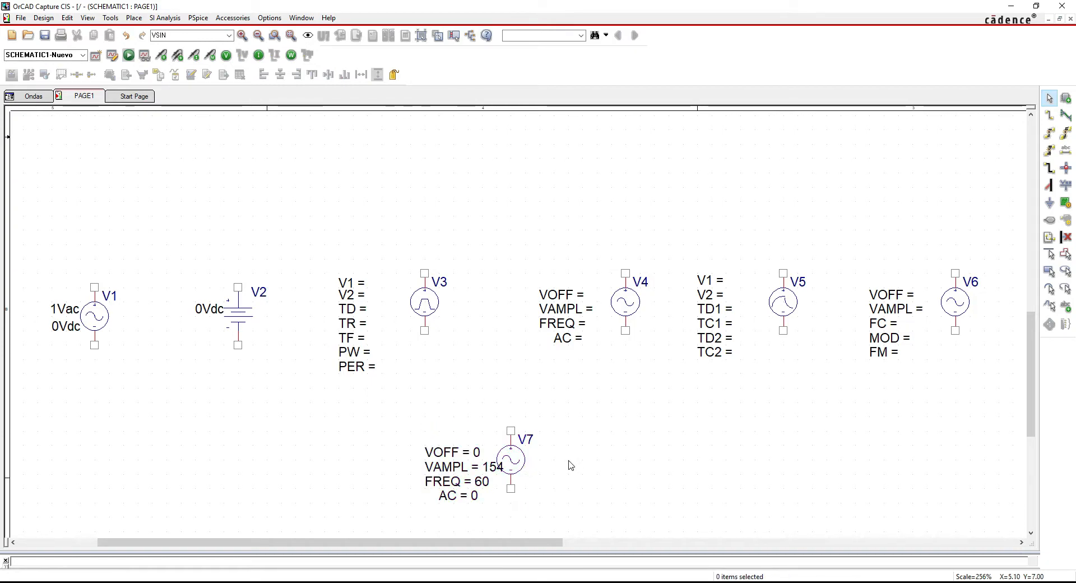
Step: Open the PSpice component parameters of the newly placed sine source V7 and move the dialog clear of the part
{"action": "scroll", "coordinate": [564, 475], "scroll_direction": "down", "scroll_amount": 1}
{"action": "left_click_drag", "start_coordinate": [396, 373], "coordinate": [583, 486]}
{"action": "scroll", "coordinate": [523, 324], "scroll_direction": "up", "scroll_amount": 1}
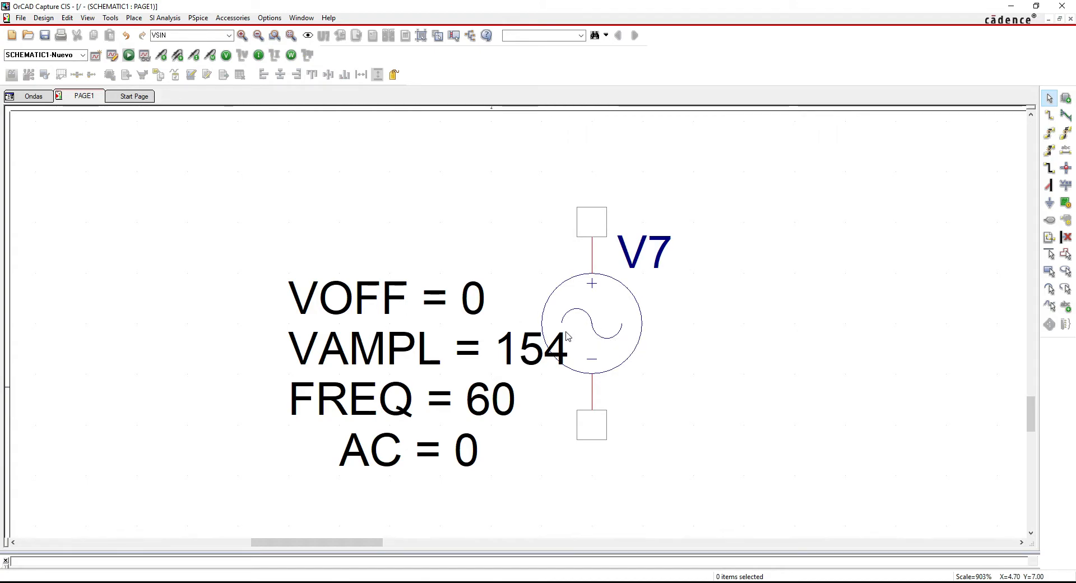
{"action": "key", "text": "o"}
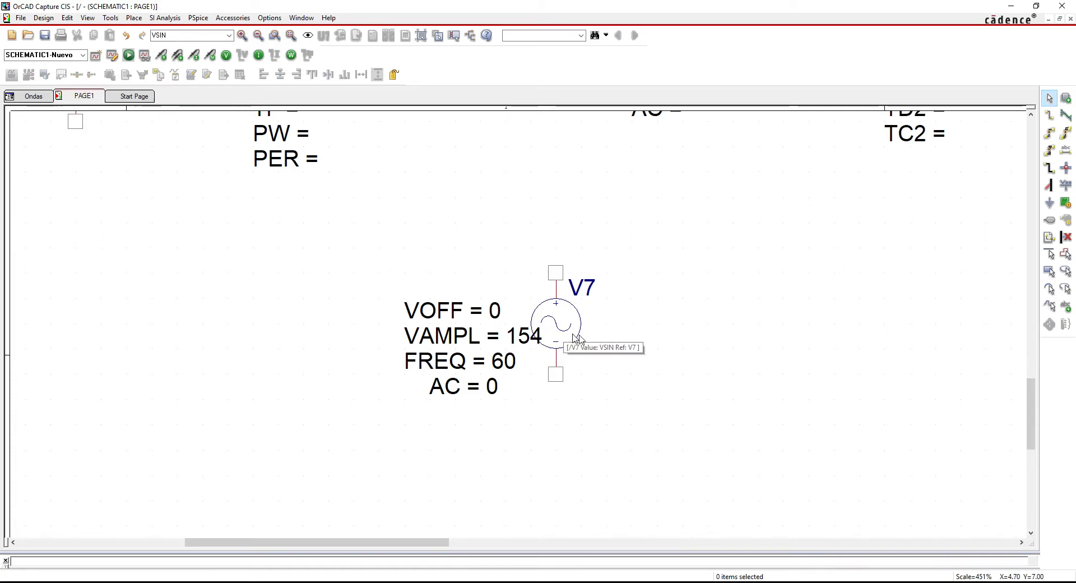
{"action": "left_click", "coordinate": [559, 327]}
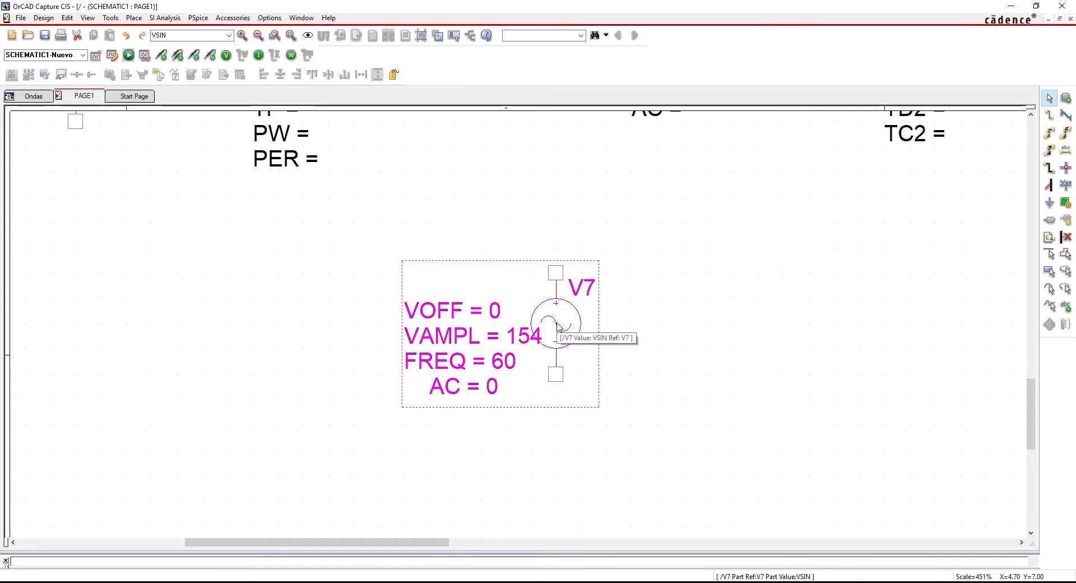
{"action": "right_click", "coordinate": [558, 323]}
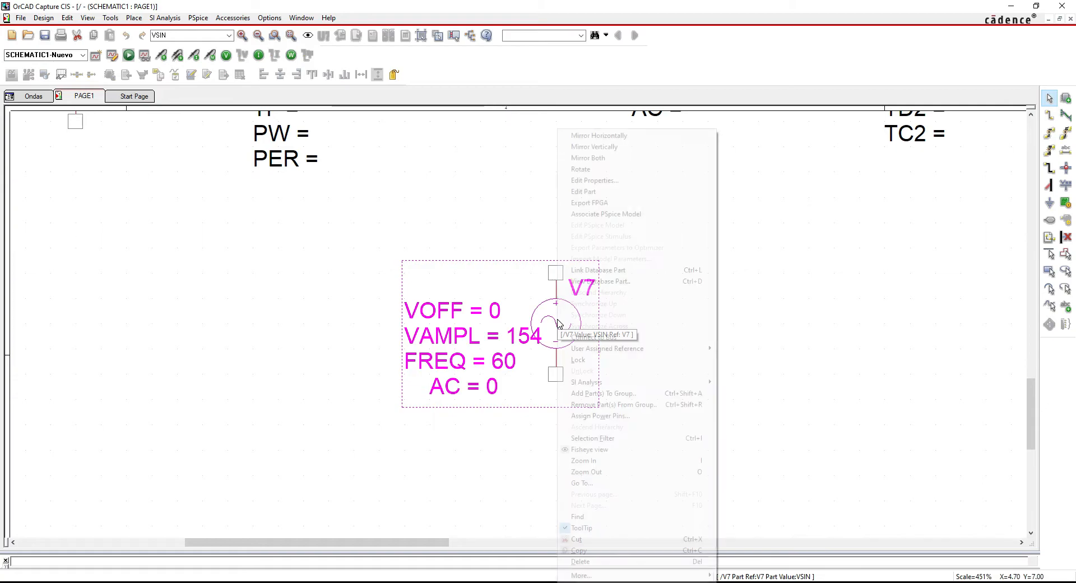
{"action": "mouse_move", "coordinate": [591, 577]}
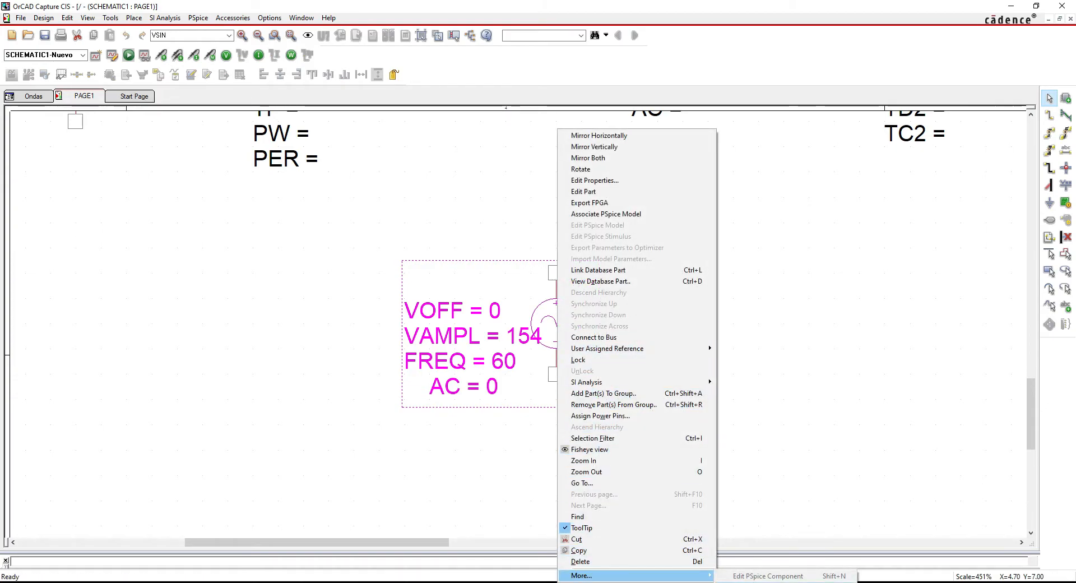
{"action": "left_click", "coordinate": [767, 575]}
{"action": "left_click_drag", "start_coordinate": [236, 148], "coordinate": [773, 166]}
{"action": "left_click", "coordinate": [195, 337]}
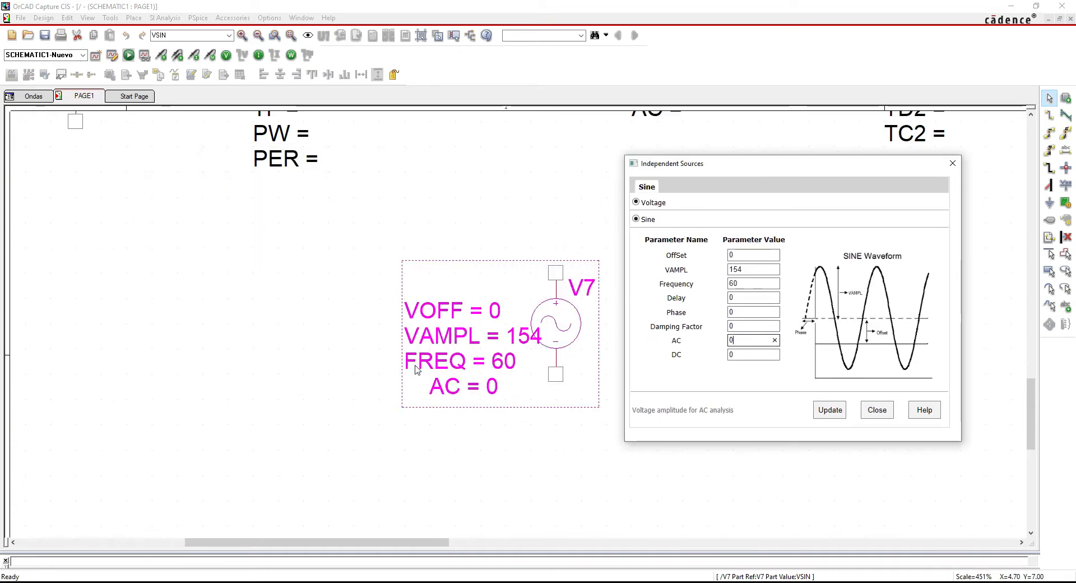
Step: Review the Delay parameter of sine source V7
{"action": "left_click", "coordinate": [745, 297]}
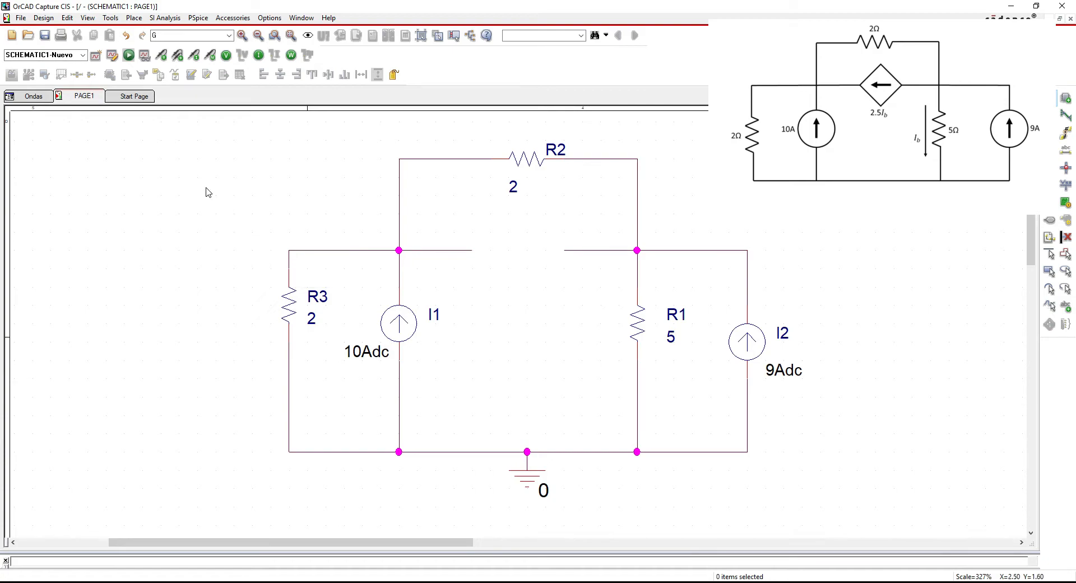
Step: Place a current-controlled current source (CCCS) at the gap in the middle branch between I1 and R1
{"action": "left_click", "coordinate": [134, 18]}
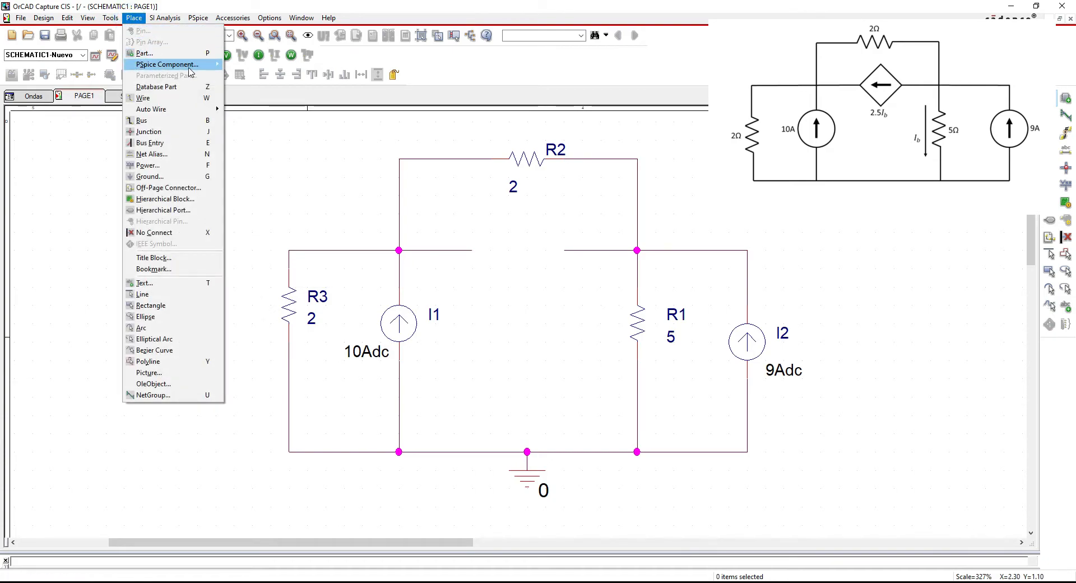
{"action": "mouse_move", "coordinate": [189, 66]}
{"action": "mouse_move", "coordinate": [298, 162]}
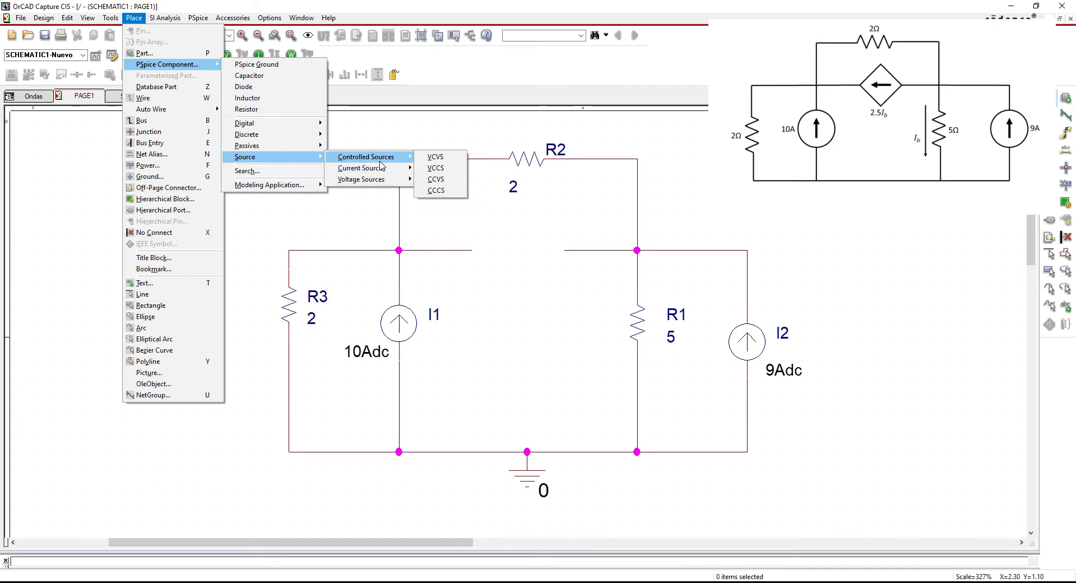
{"action": "mouse_move", "coordinate": [379, 161]}
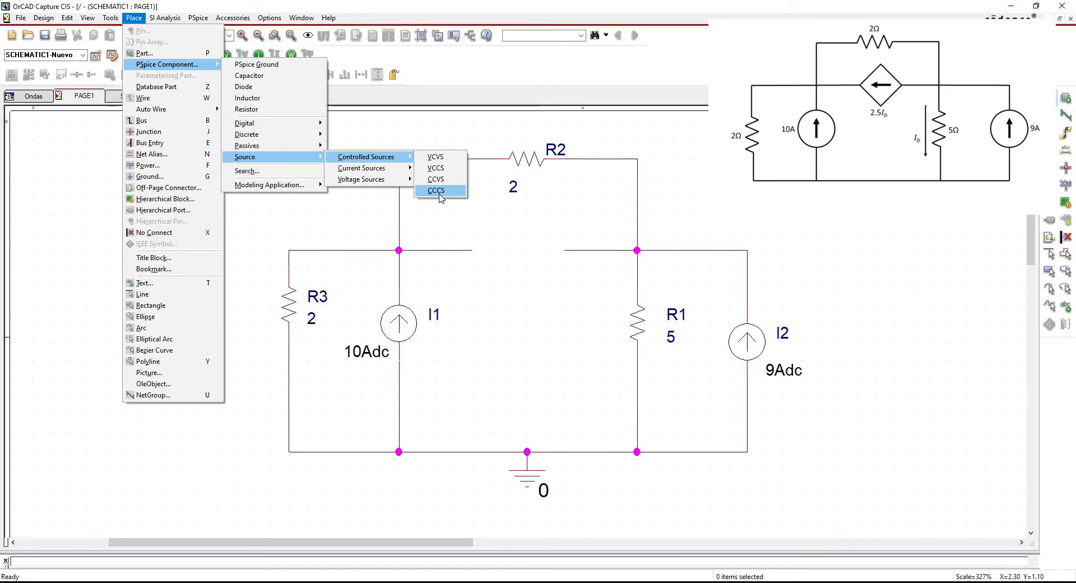
{"action": "left_click", "coordinate": [436, 190]}
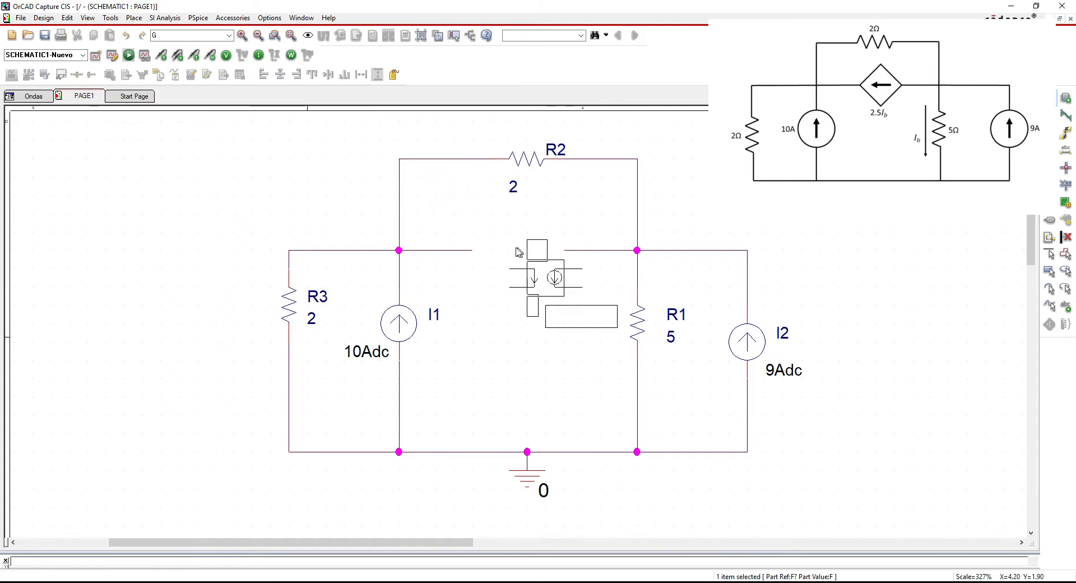
{"action": "left_click", "coordinate": [500, 255]}
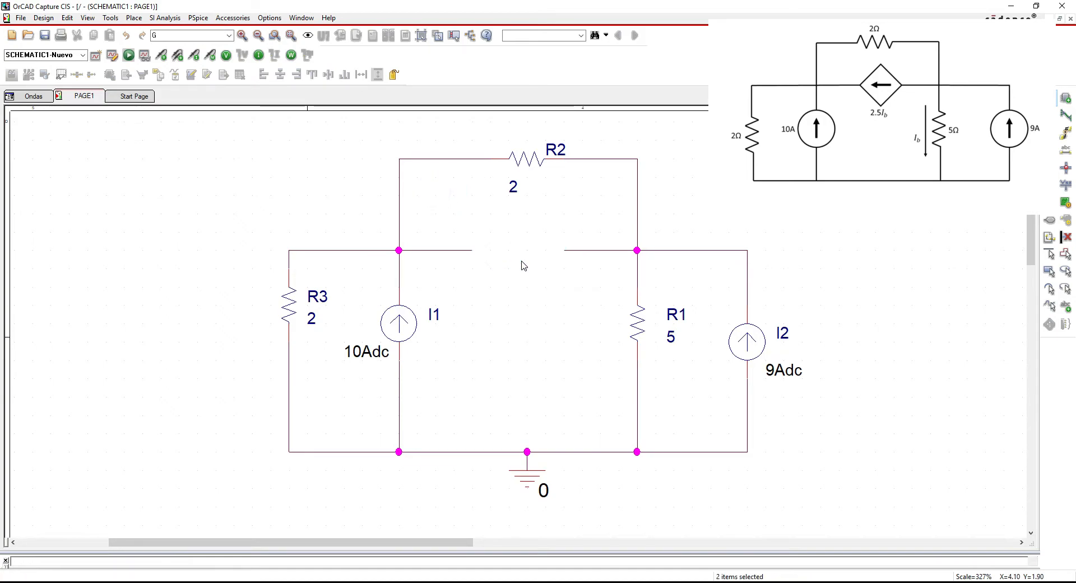
{"action": "key", "text": "Escape"}
{"action": "left_click_drag", "start_coordinate": [476, 230], "coordinate": [600, 332]}
{"action": "left_click", "coordinate": [315, 139]}
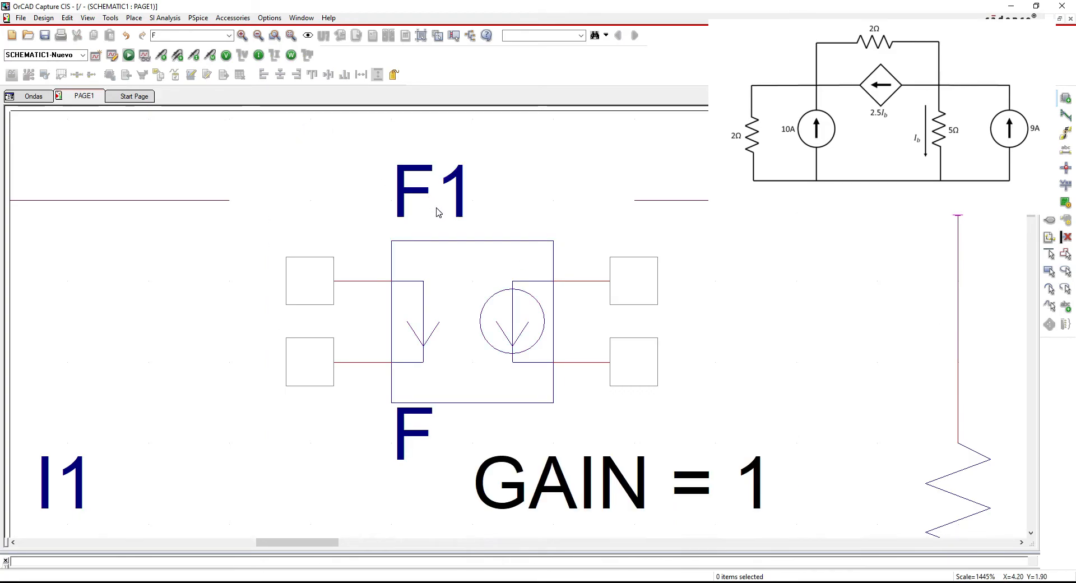
Step: Rotate F1 so its pins run vertically and mirror it vertically, with the output current source on top and its arrow toward I1
{"action": "key", "text": "o"}
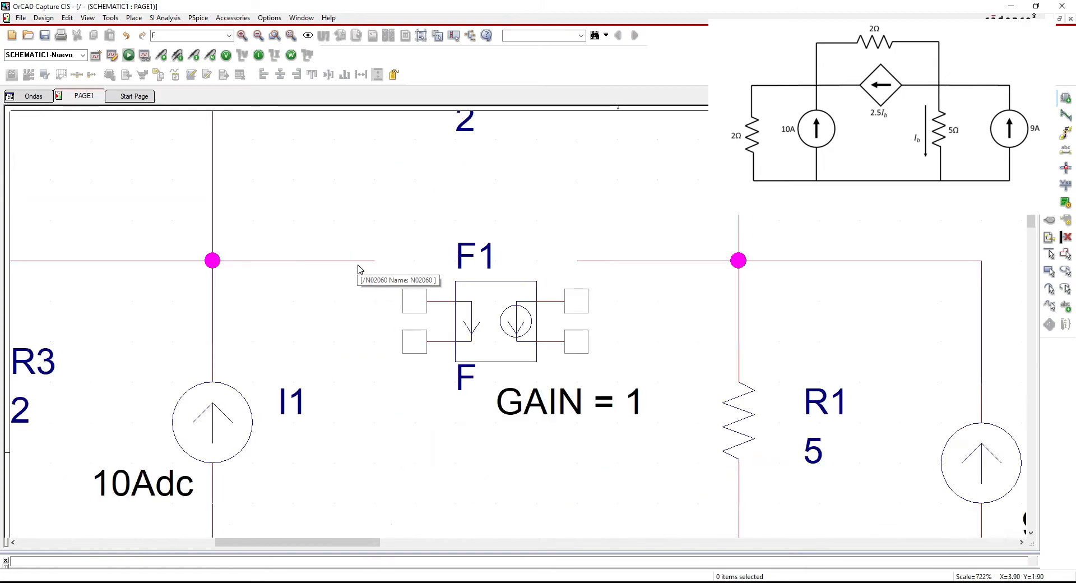
{"action": "left_click", "coordinate": [506, 309]}
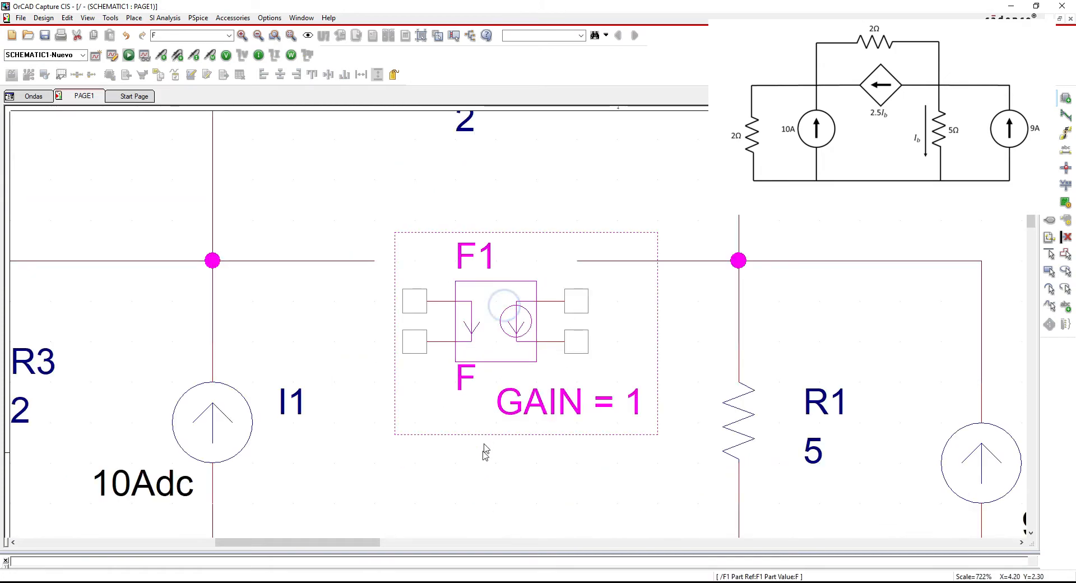
{"action": "left_click", "coordinate": [455, 482]}
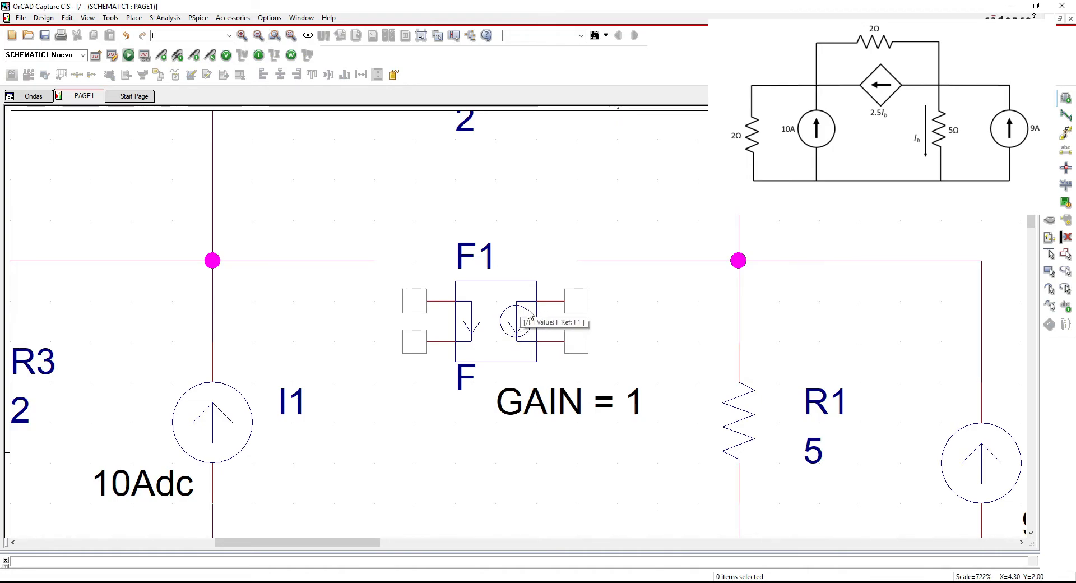
{"action": "left_click_drag", "start_coordinate": [516, 322], "coordinate": [509, 389]}
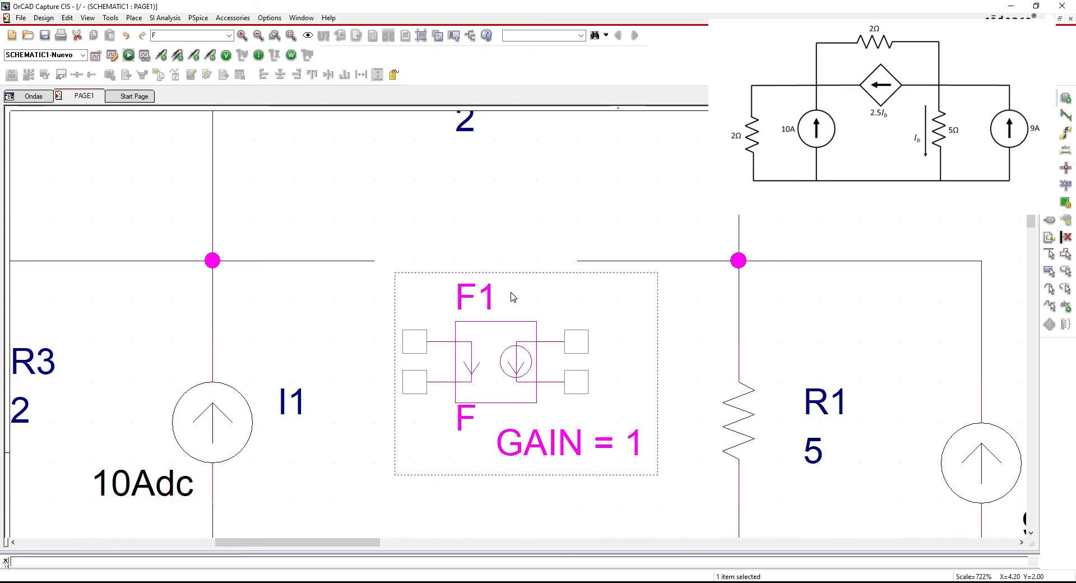
{"action": "key", "text": "r"}
{"action": "left_click_drag", "start_coordinate": [538, 346], "coordinate": [513, 383]}
{"action": "key", "text": "r"}
{"action": "key", "text": "r"}
{"action": "left_click_drag", "start_coordinate": [479, 415], "coordinate": [502, 385]}
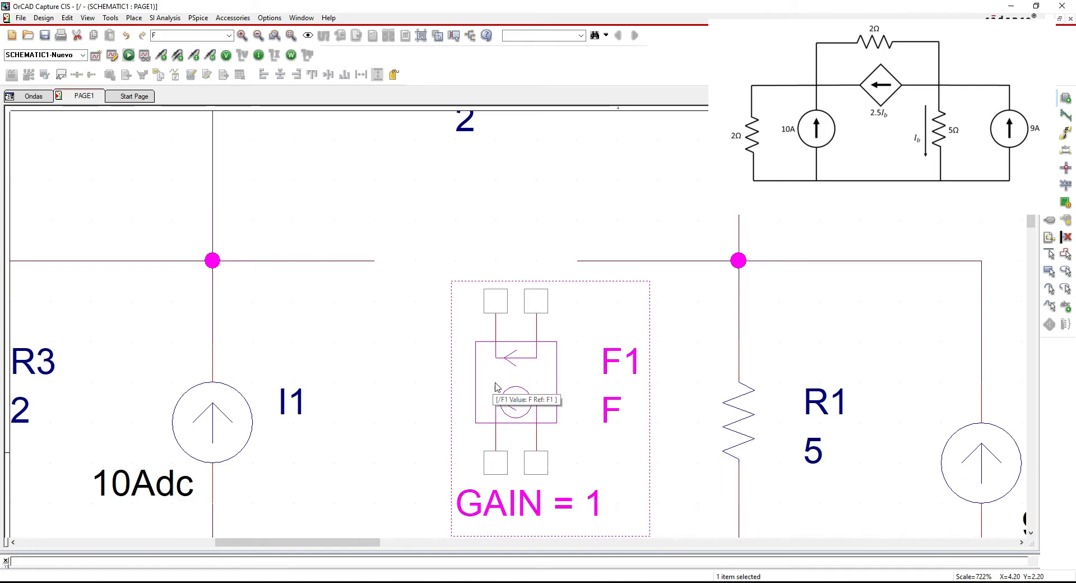
{"action": "right_click", "coordinate": [494, 387]}
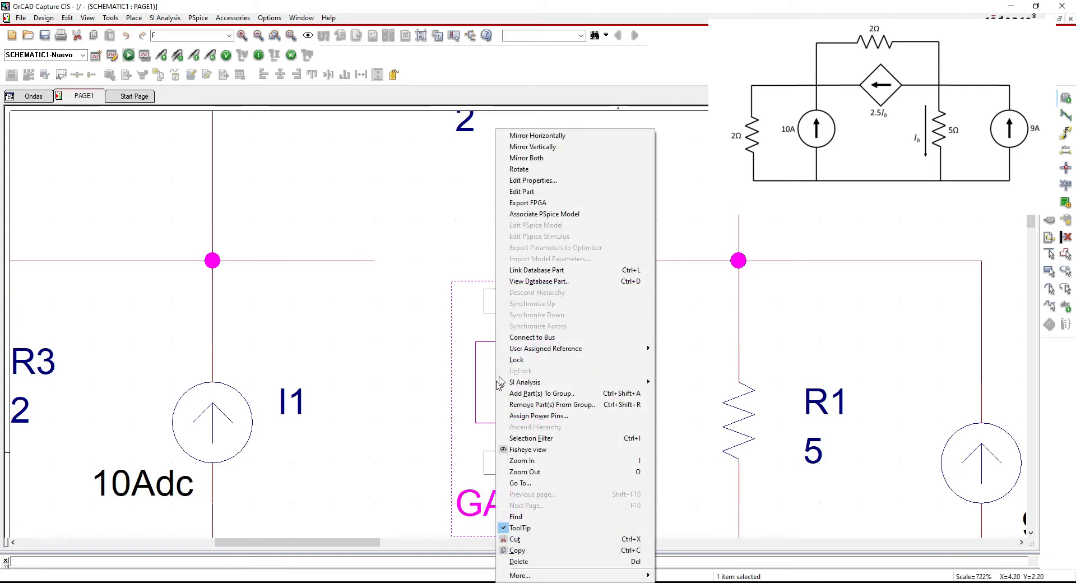
{"action": "left_click", "coordinate": [547, 147]}
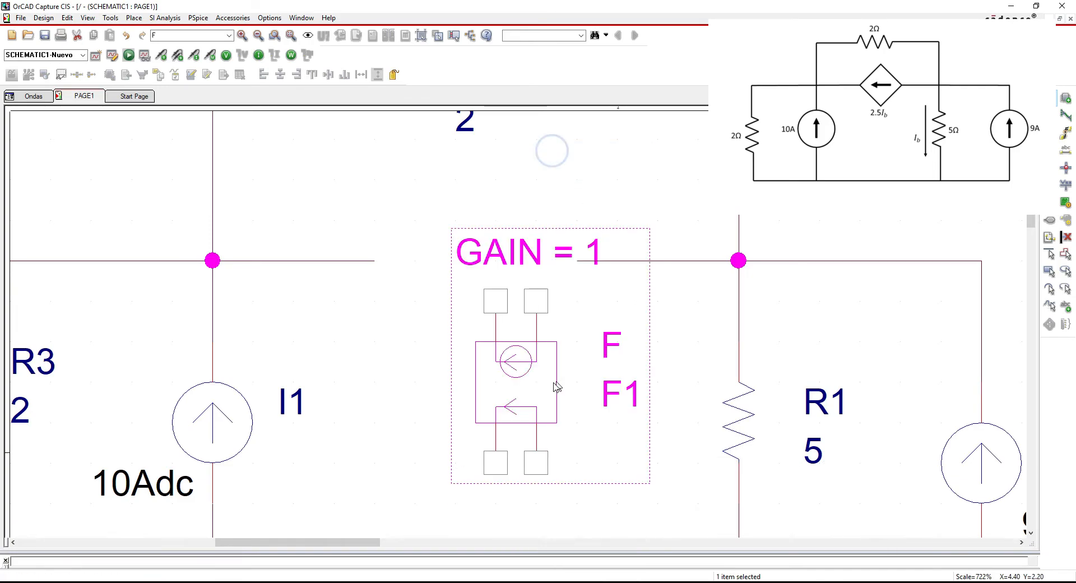
Step: Position F1 in the middle branch and wire its two output pins to the I1/R3 node and the R1/I2 node
{"action": "left_click", "coordinate": [665, 302]}
{"action": "left_click_drag", "start_coordinate": [579, 260], "coordinate": [495, 260]}
{"action": "left_click", "coordinate": [375, 261]}
{"action": "left_click", "coordinate": [455, 261]}
{"action": "key", "text": "Escape"}
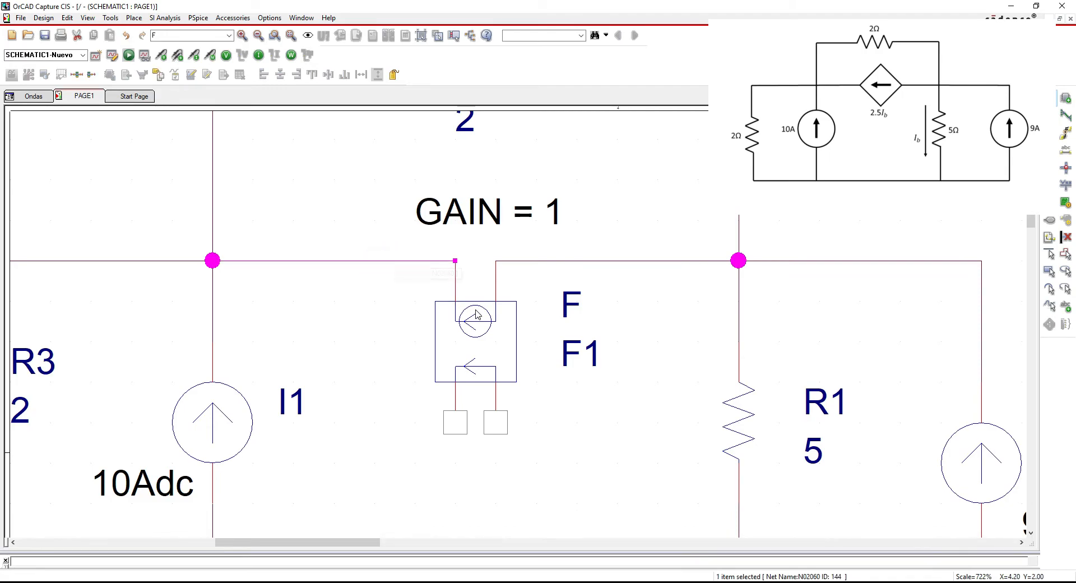
{"action": "scroll", "coordinate": [476, 315], "scroll_direction": "down", "scroll_amount": 3}
{"action": "scroll", "coordinate": [476, 315], "scroll_direction": "down", "scroll_amount": 1, "text": "ctrl"}
{"action": "left_click", "coordinate": [579, 363]}
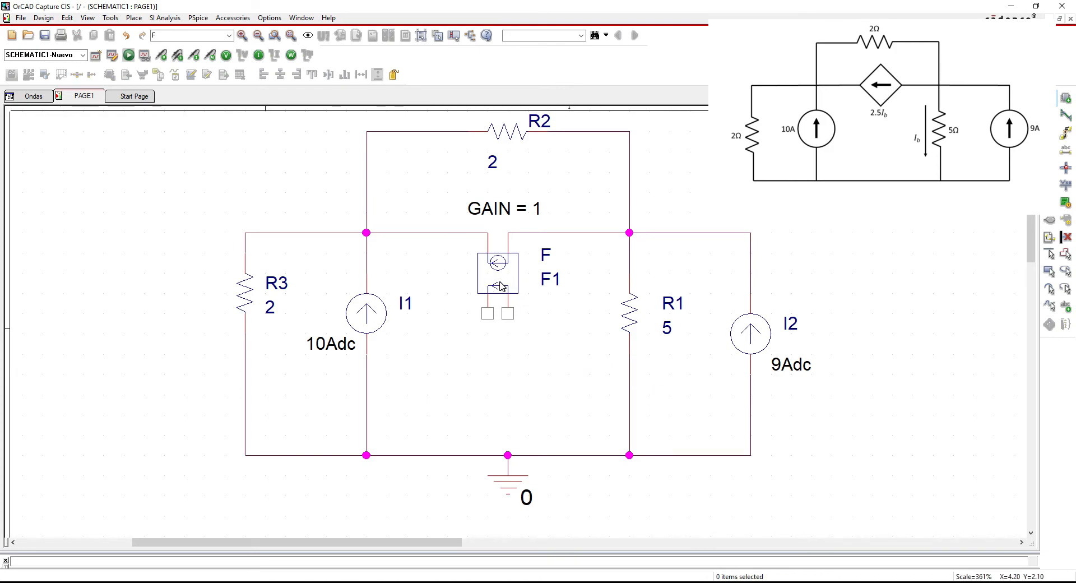
Step: Replace the wire below R1 with wiring through F1's control pins, from R1's lower end back to the ground line
{"action": "left_click", "coordinate": [630, 392]}
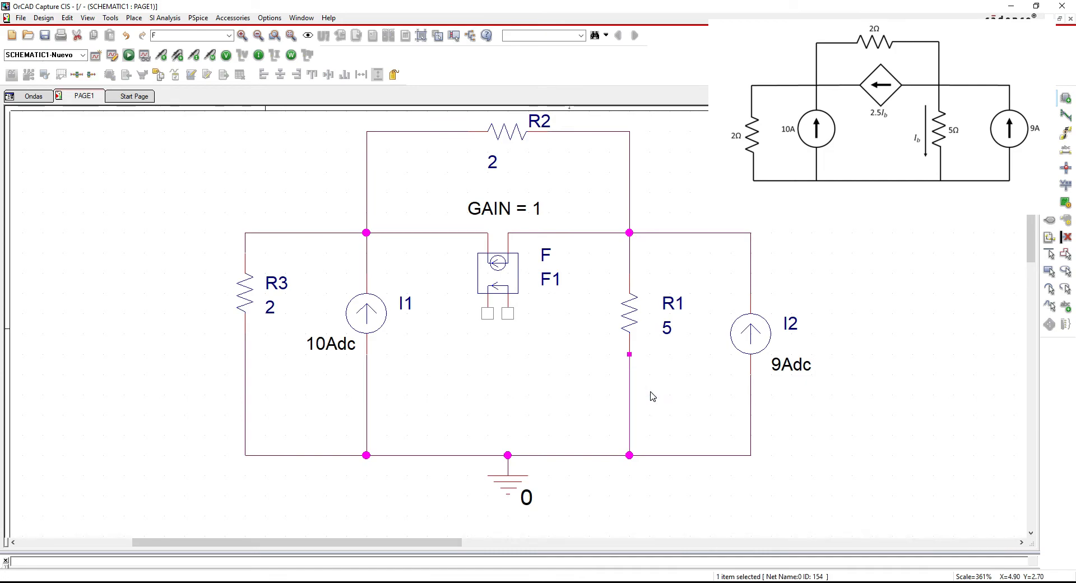
{"action": "key", "text": "Delete"}
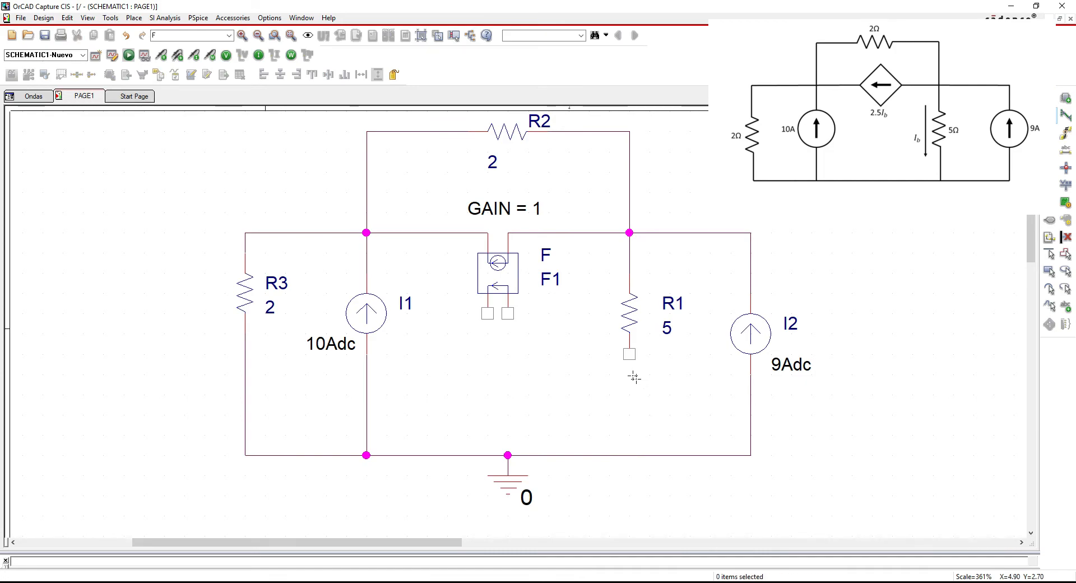
{"action": "left_click", "coordinate": [628, 356]}
{"action": "left_click", "coordinate": [508, 374]}
{"action": "left_click", "coordinate": [507, 313]}
{"action": "left_click", "coordinate": [488, 314]}
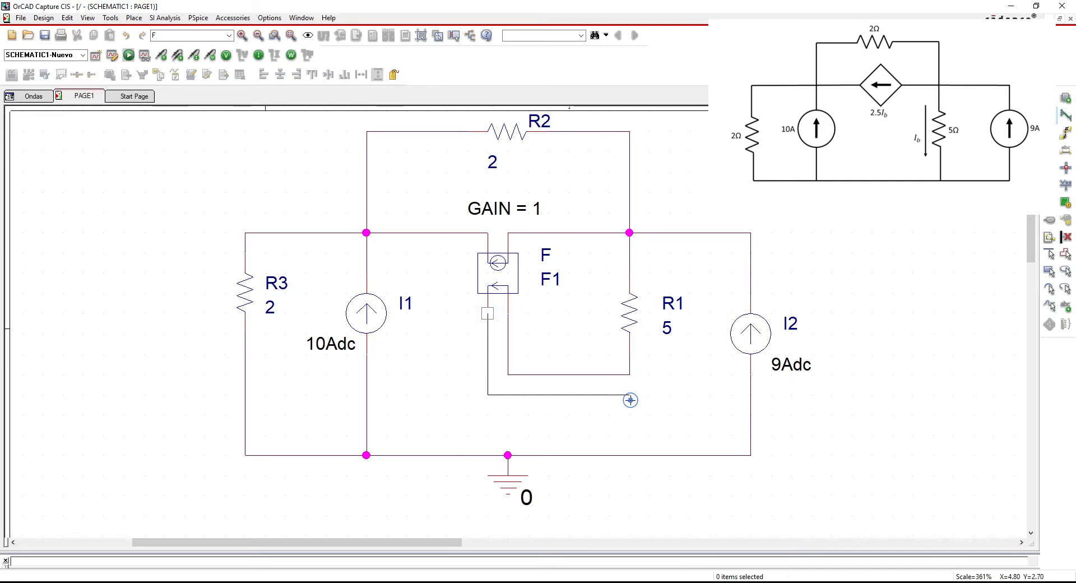
{"action": "left_click", "coordinate": [630, 453]}
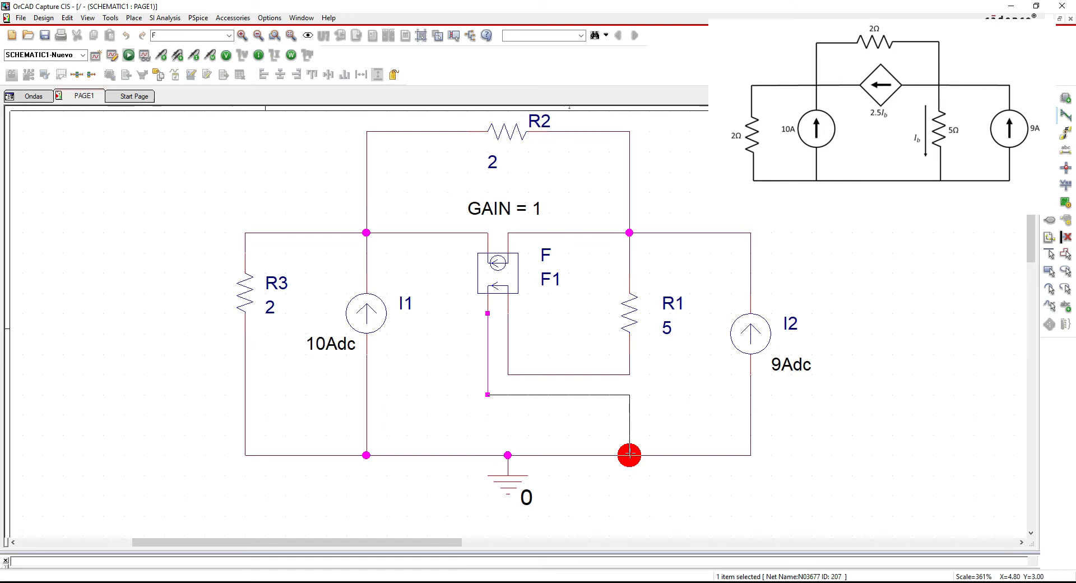
{"action": "left_click", "coordinate": [658, 421]}
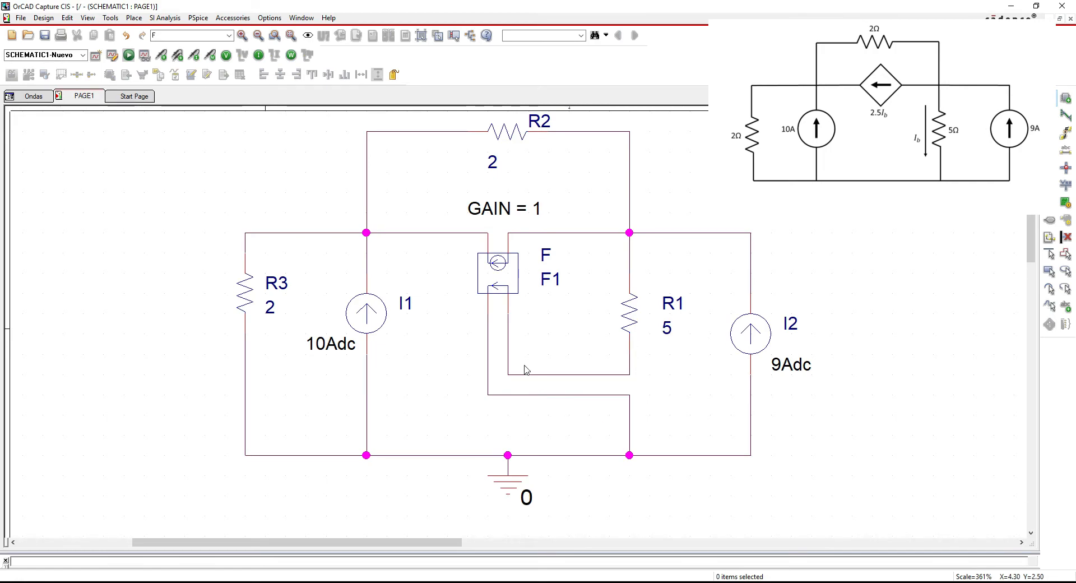
Step: Accept the Bias Point analysis settings of the Nuevo profile and run the PSpice simulation
{"action": "scroll", "coordinate": [498, 315], "scroll_direction": "up", "scroll_amount": 1}
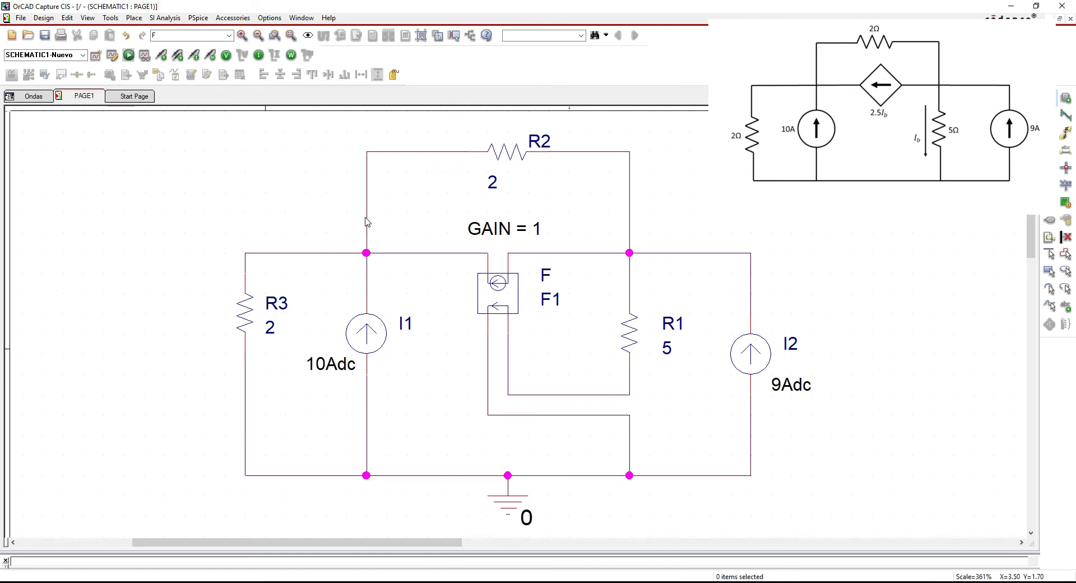
{"action": "left_click", "coordinate": [113, 56]}
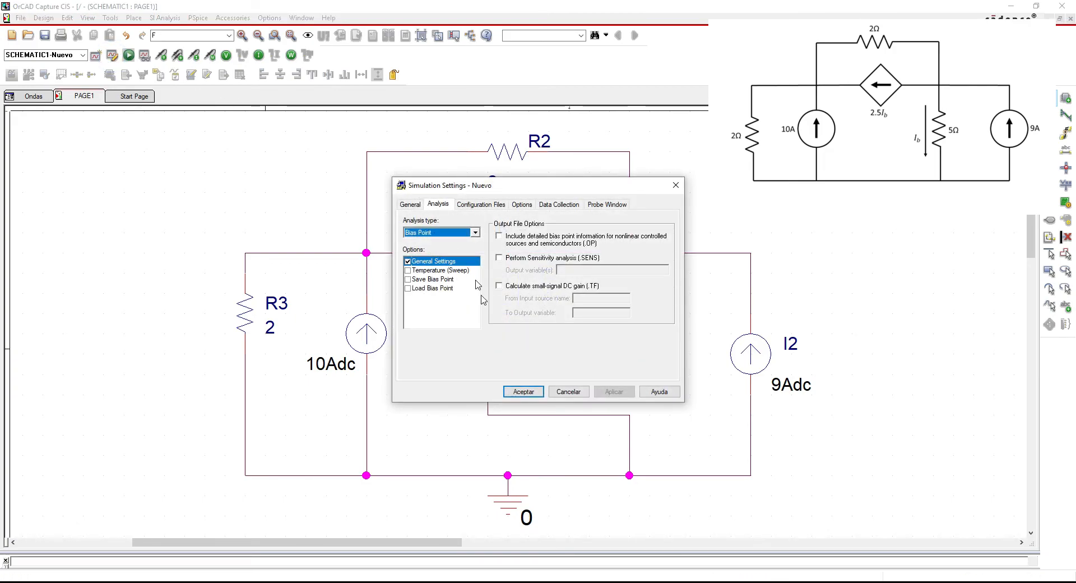
{"action": "left_click", "coordinate": [523, 392]}
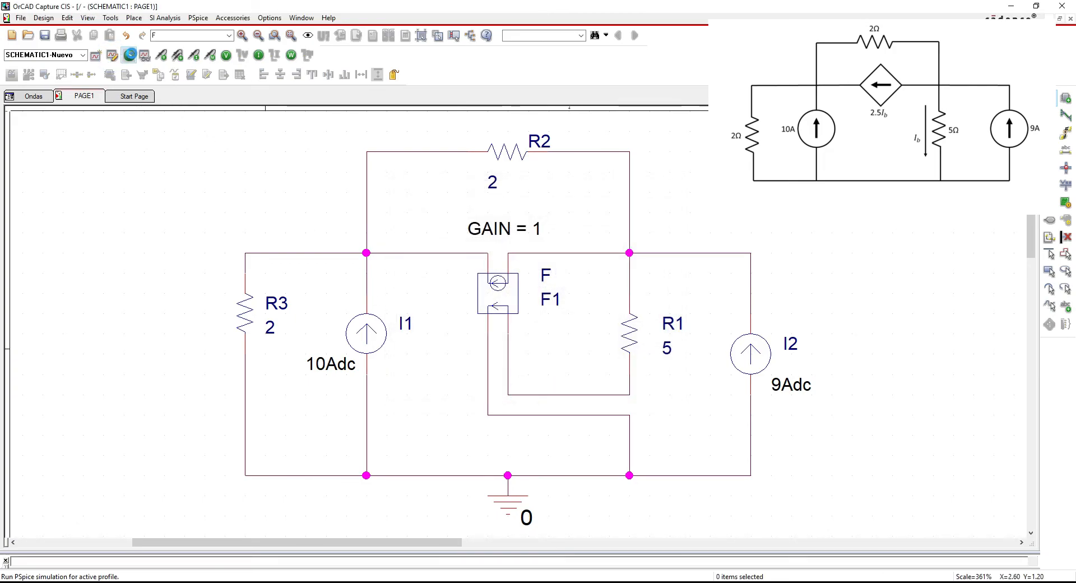
{"action": "key", "text": "F11"}
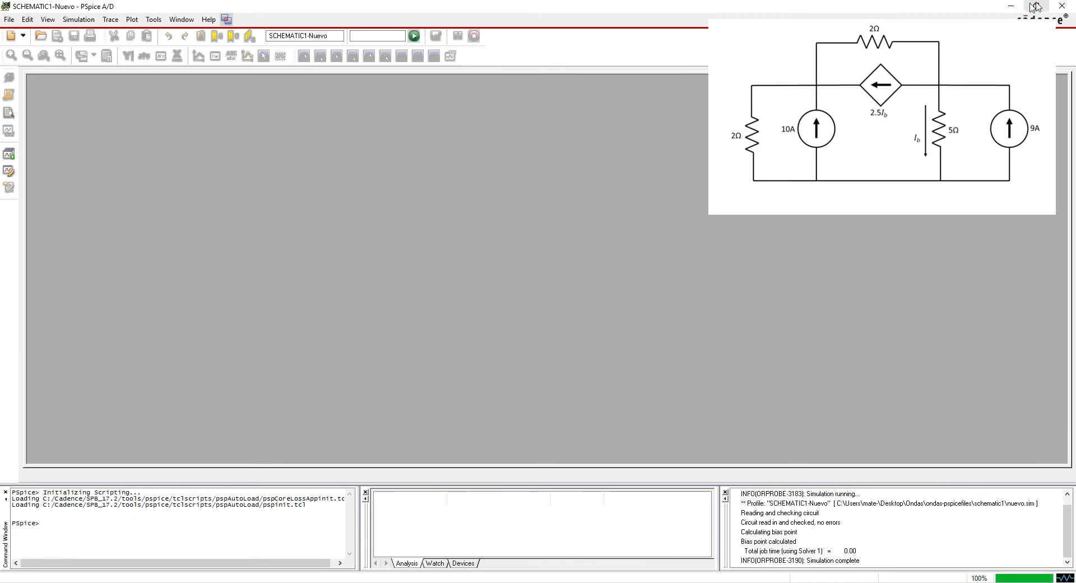
{"action": "left_click", "coordinate": [1037, 5]}
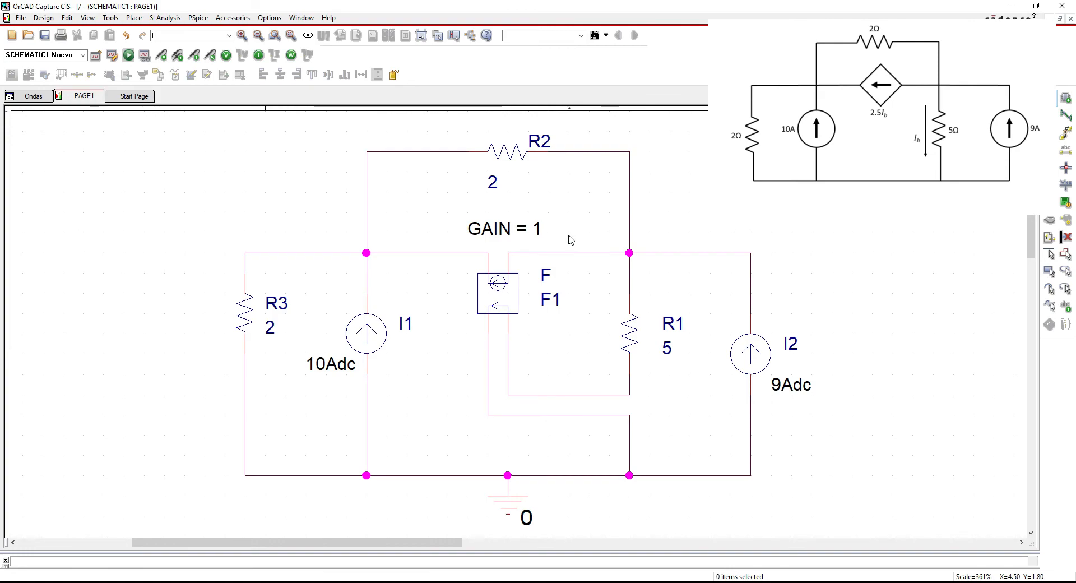
Step: Set the GAIN of controlled source F1 to 2.5
{"action": "left_click", "coordinate": [535, 237]}
{"action": "double_click", "coordinate": [535, 236]}
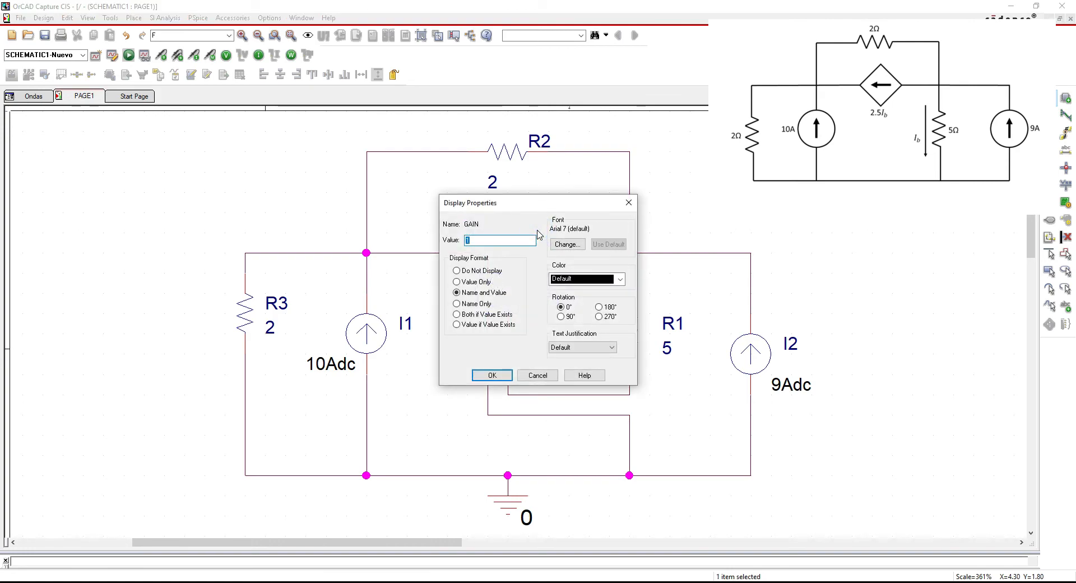
{"action": "key", "text": "Return"}
Step: Run the bias point simulation again, return to the schematic, and briefly display the bias currents
{"action": "left_click", "coordinate": [686, 211]}
{"action": "left_click", "coordinate": [129, 55]}
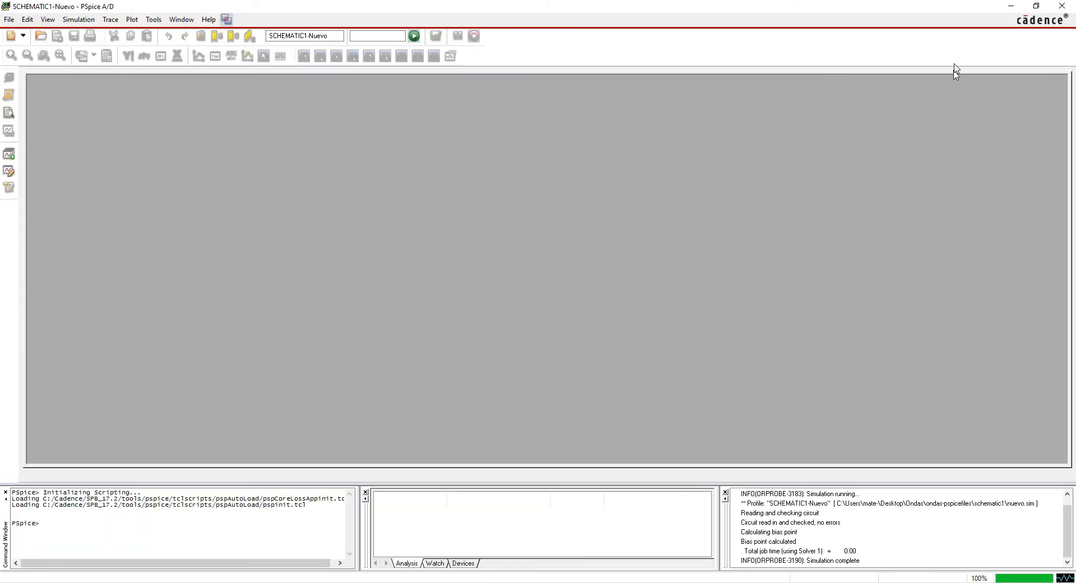
{"action": "left_click", "coordinate": [1010, 6]}
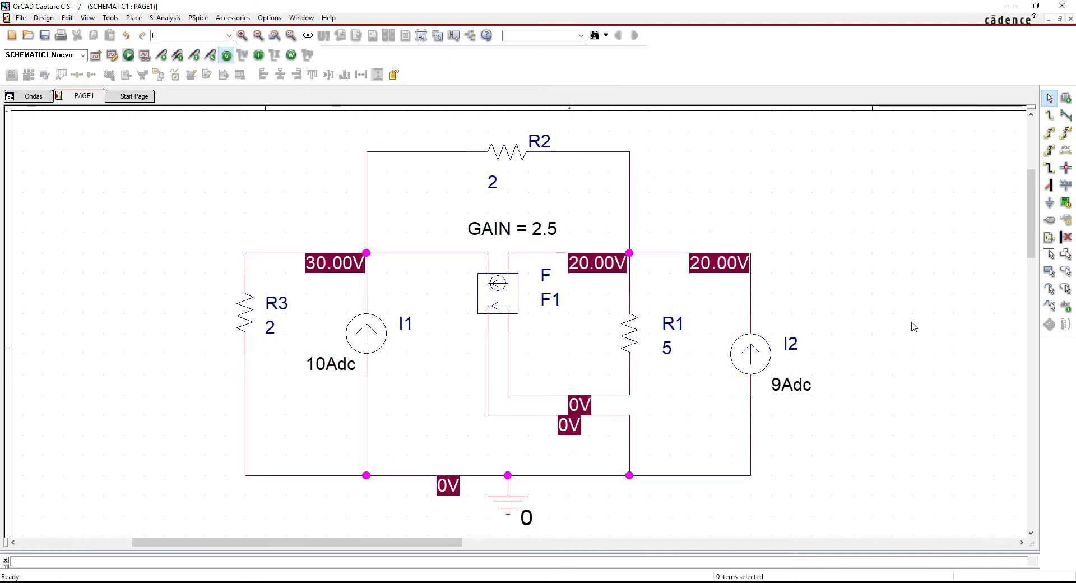
{"action": "left_click", "coordinate": [257, 55]}
{"action": "left_click", "coordinate": [257, 55]}
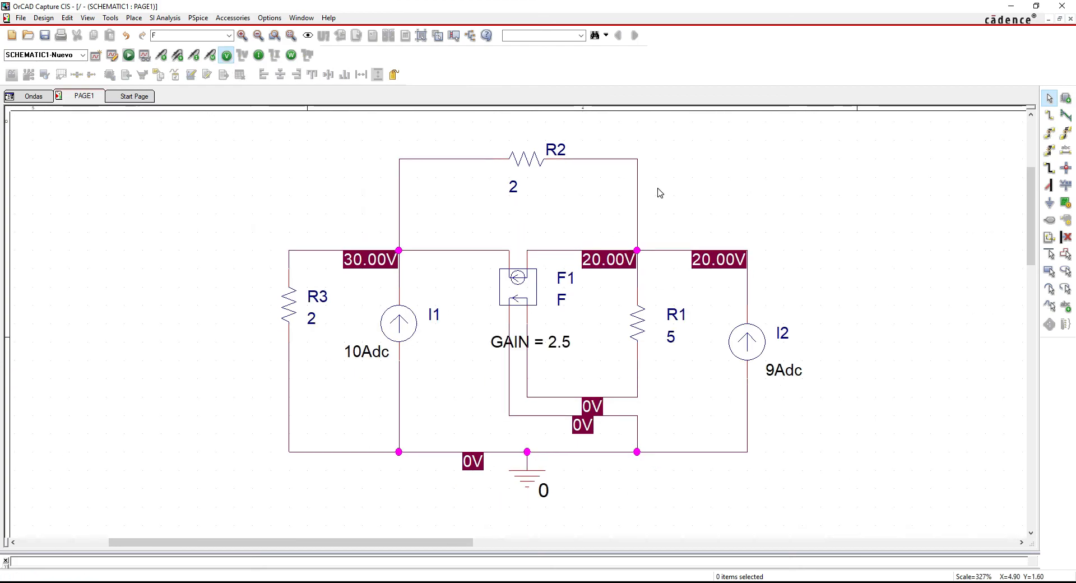
Step: Place a voltage-controlled voltage source (VCVS) in the empty area beside R3, outside the circuit
{"action": "left_click", "coordinate": [134, 17]}
{"action": "mouse_move", "coordinate": [167, 64]}
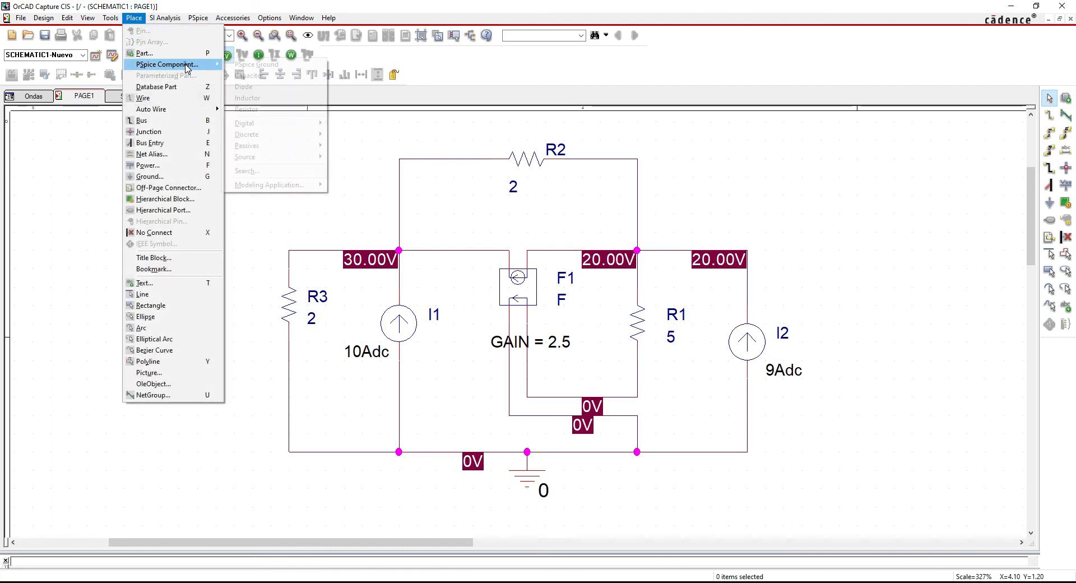
{"action": "mouse_move", "coordinate": [303, 163]}
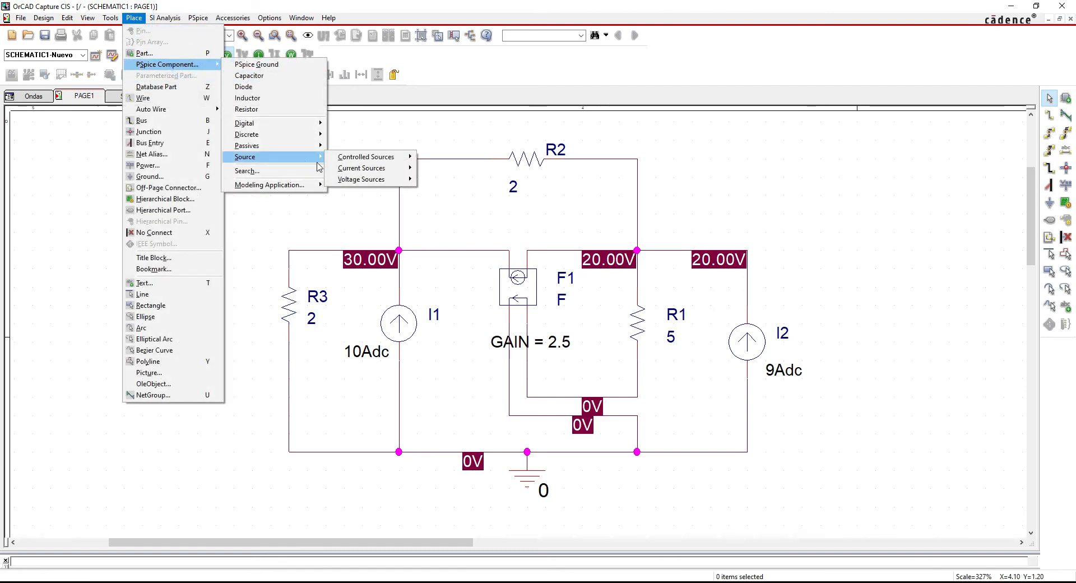
{"action": "mouse_move", "coordinate": [389, 161]}
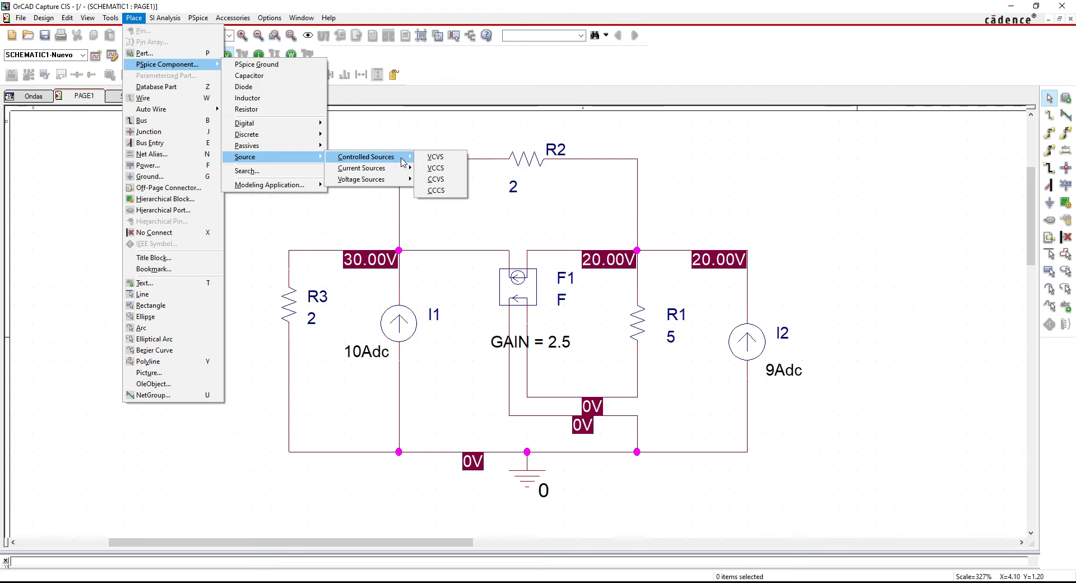
{"action": "left_click", "coordinate": [436, 158]}
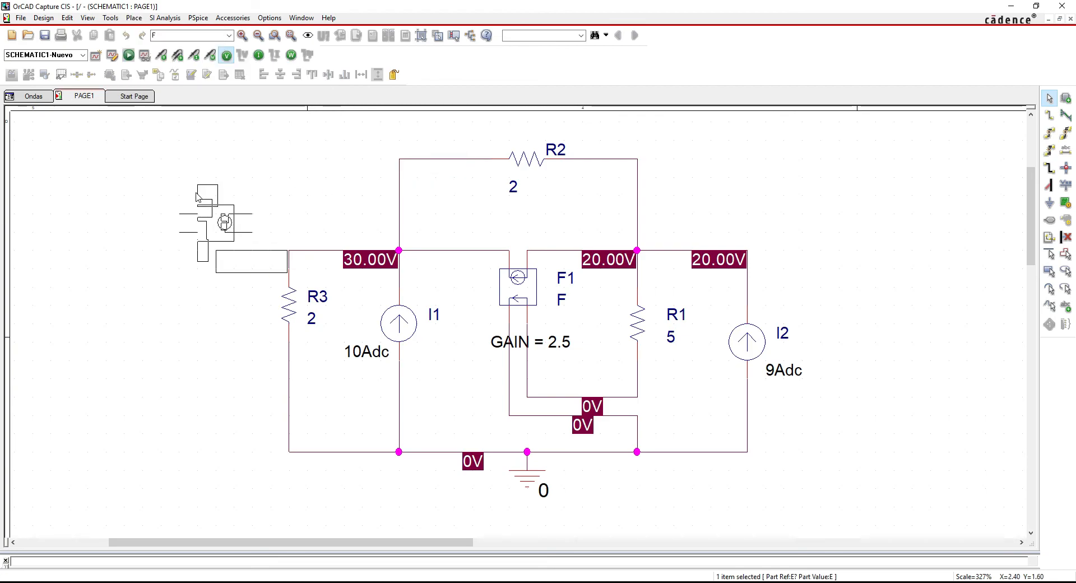
{"action": "left_click", "coordinate": [70, 323]}
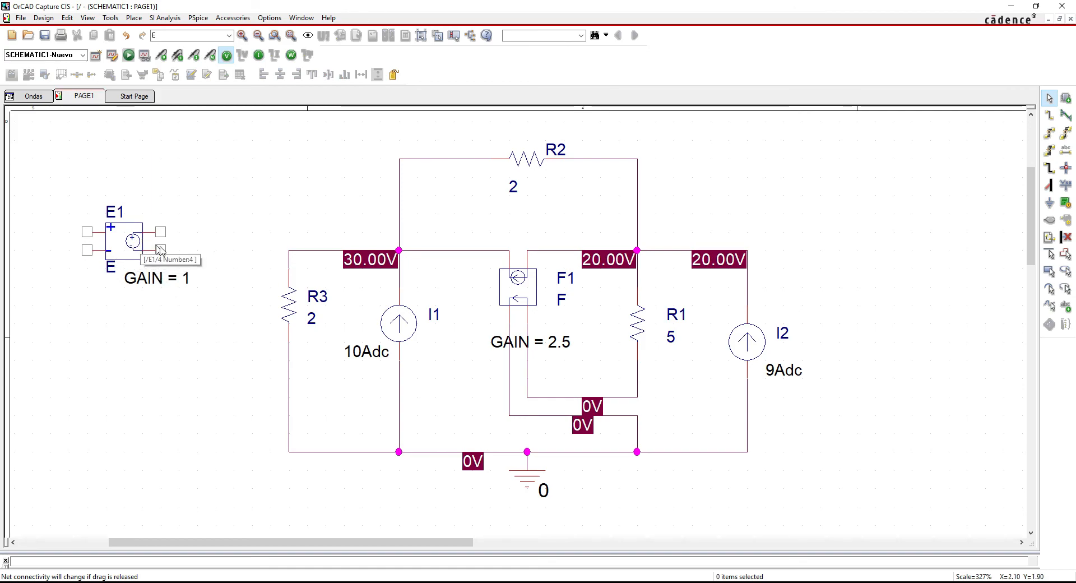
{"action": "left_click", "coordinate": [123, 249]}
{"action": "left_click", "coordinate": [132, 167]}
Step: Place a voltage-controlled current source (VCCS) below the voltage-controlled voltage source E1
{"action": "left_click", "coordinate": [135, 17]}
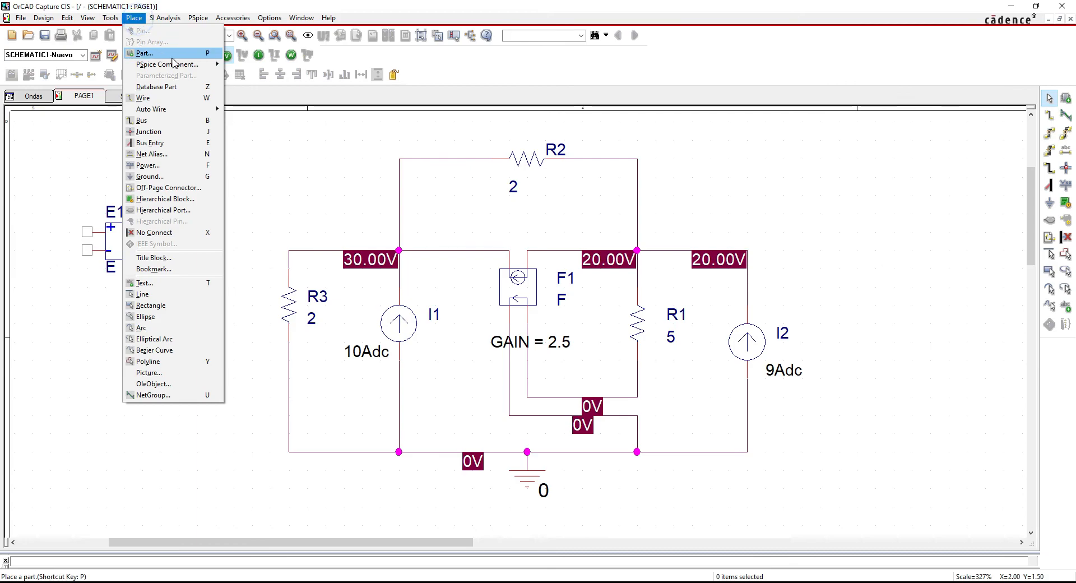
{"action": "mouse_move", "coordinate": [364, 157]}
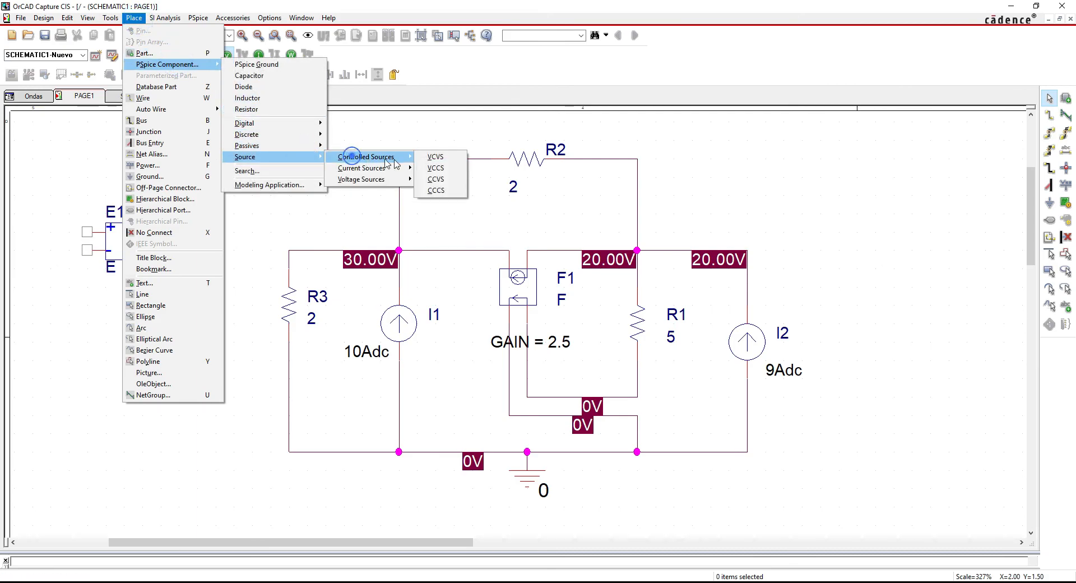
{"action": "left_click", "coordinate": [432, 179]}
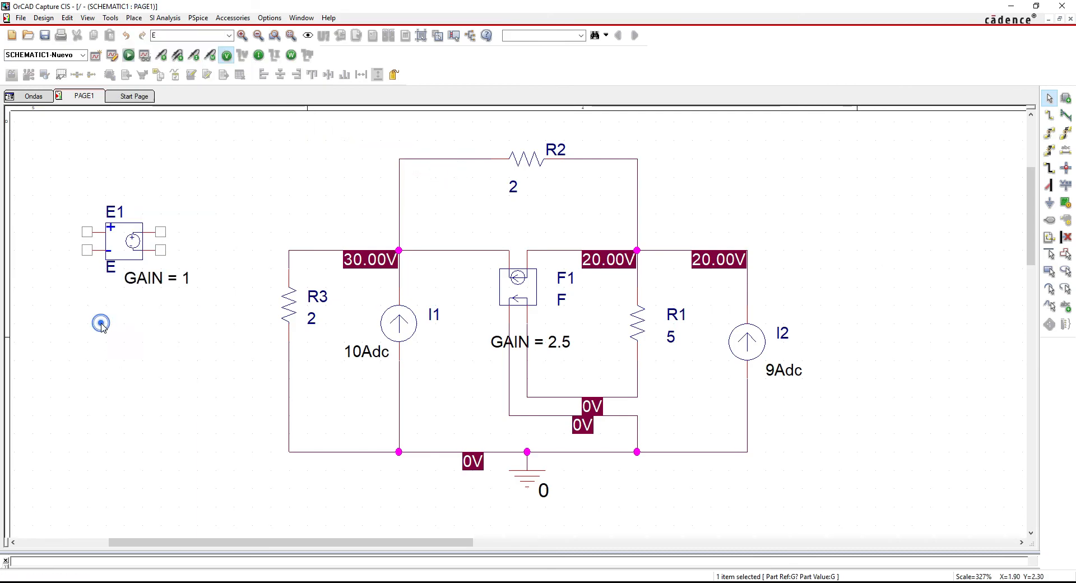
{"action": "left_click", "coordinate": [95, 341]}
{"action": "key", "text": "Escape"}
{"action": "left_click", "coordinate": [199, 426]}
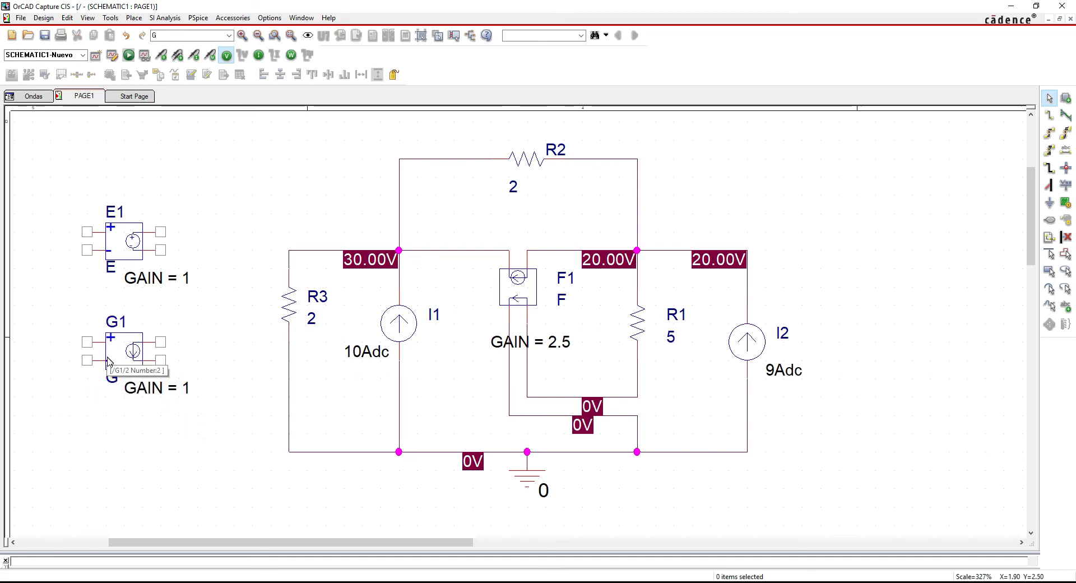